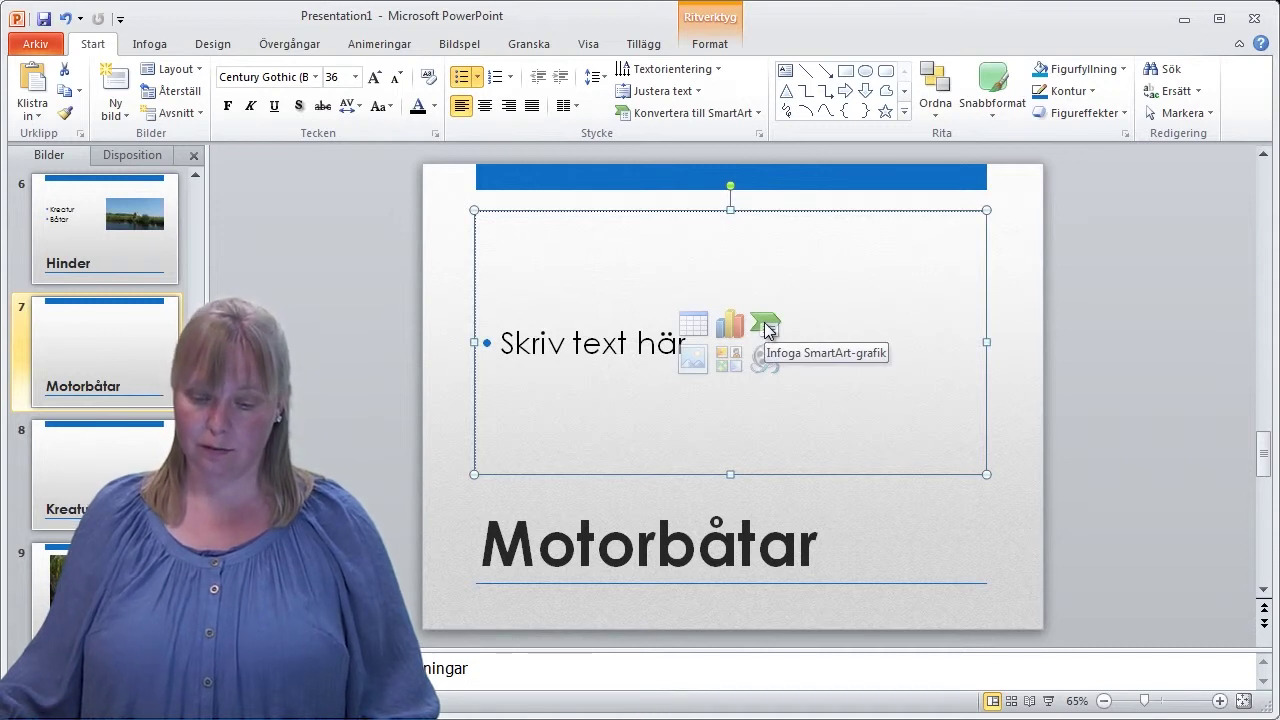
# - Insert a Löpande blockprocess SmartArt diagram from the Process layouts onto the Motorbåtar slide
pyautogui.click(765, 327)
pyautogui.click(364, 252)
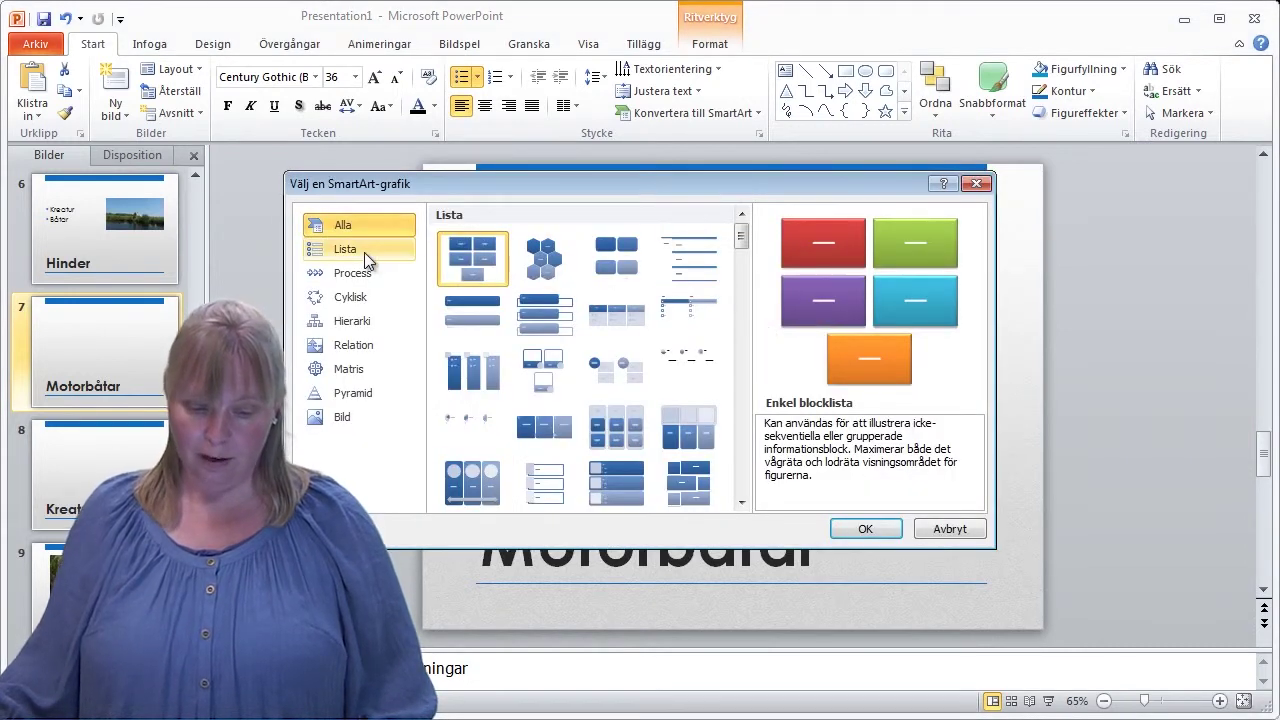
pyautogui.click(368, 278)
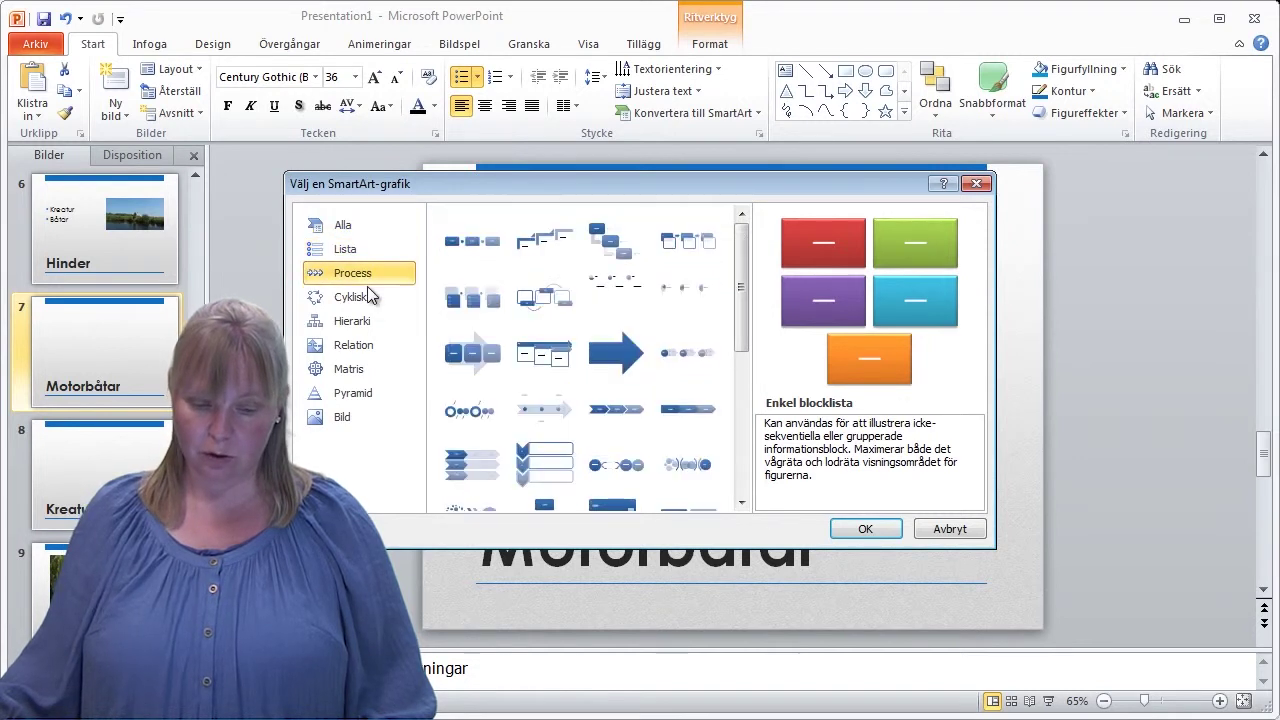
pyautogui.click(364, 307)
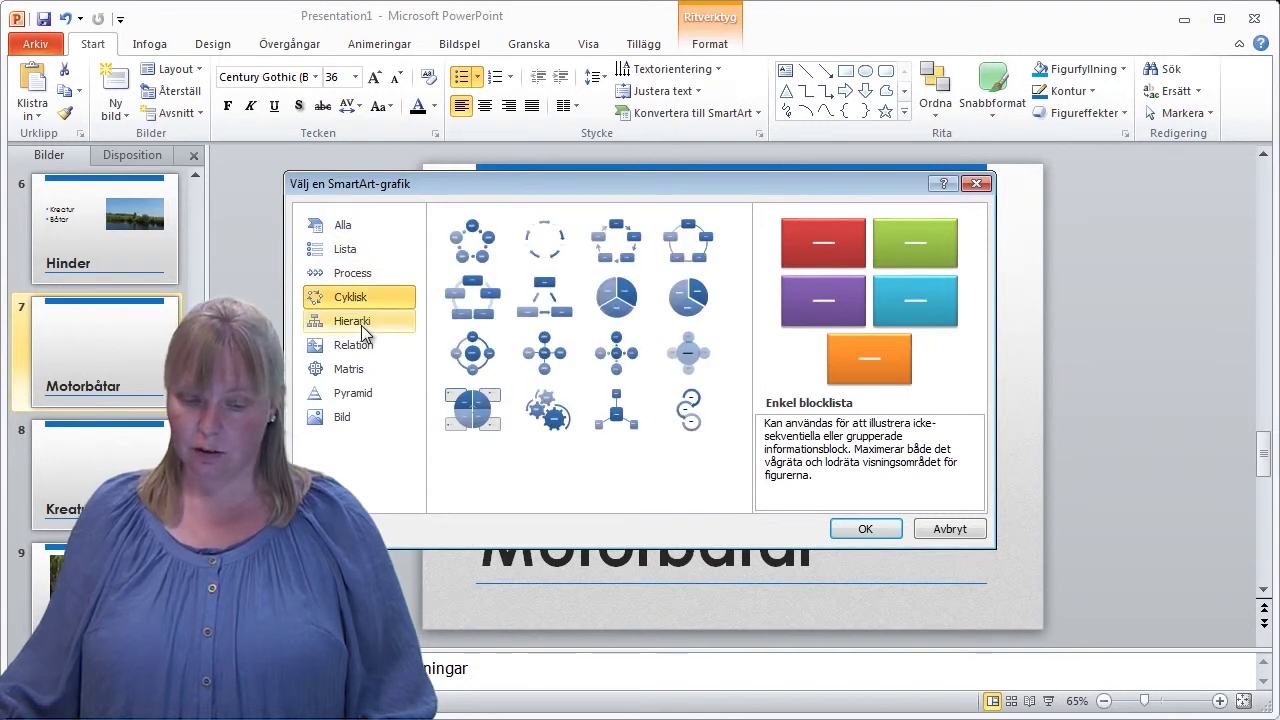
pyautogui.click(363, 330)
pyautogui.click(357, 296)
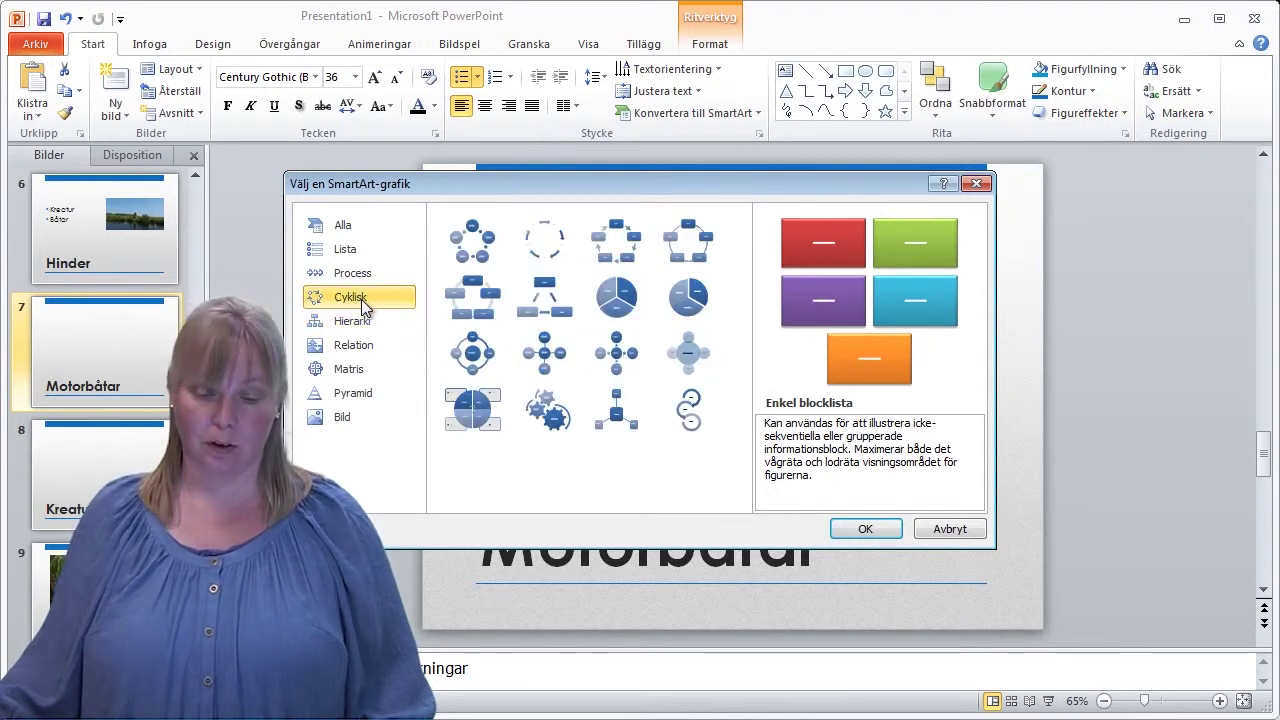
pyautogui.click(462, 290)
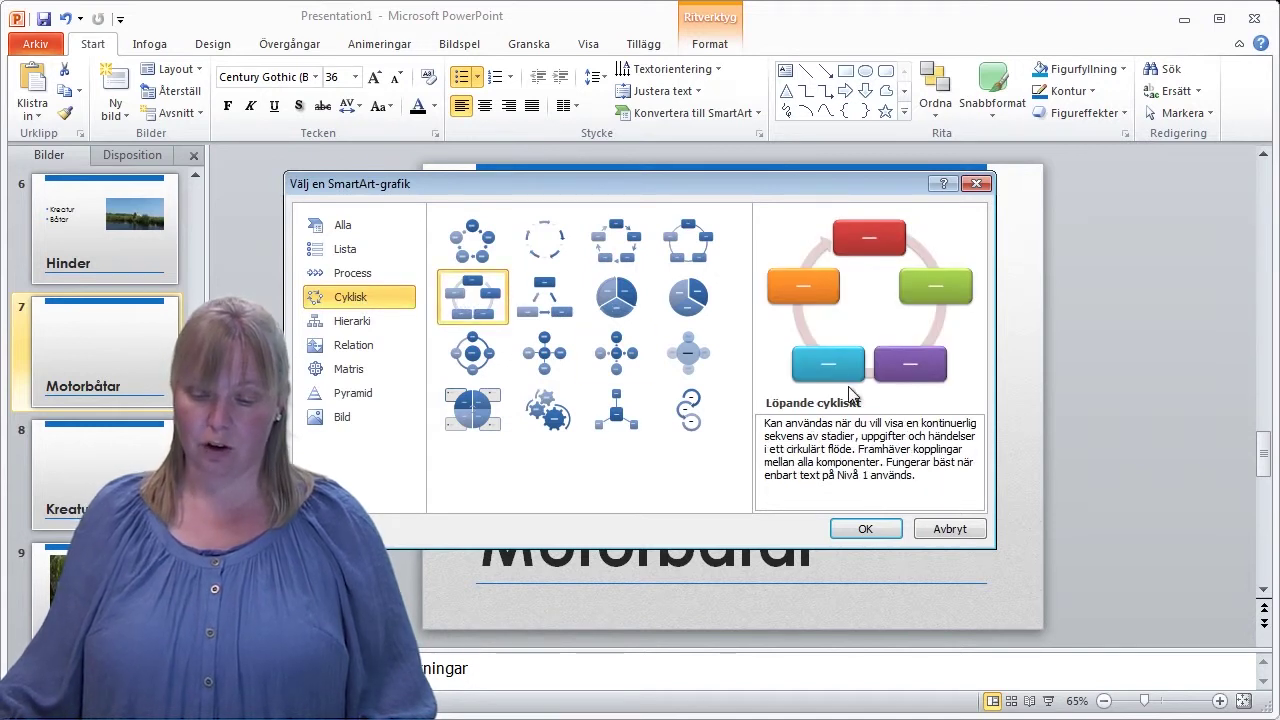
pyautogui.click(352, 273)
pyautogui.click(476, 365)
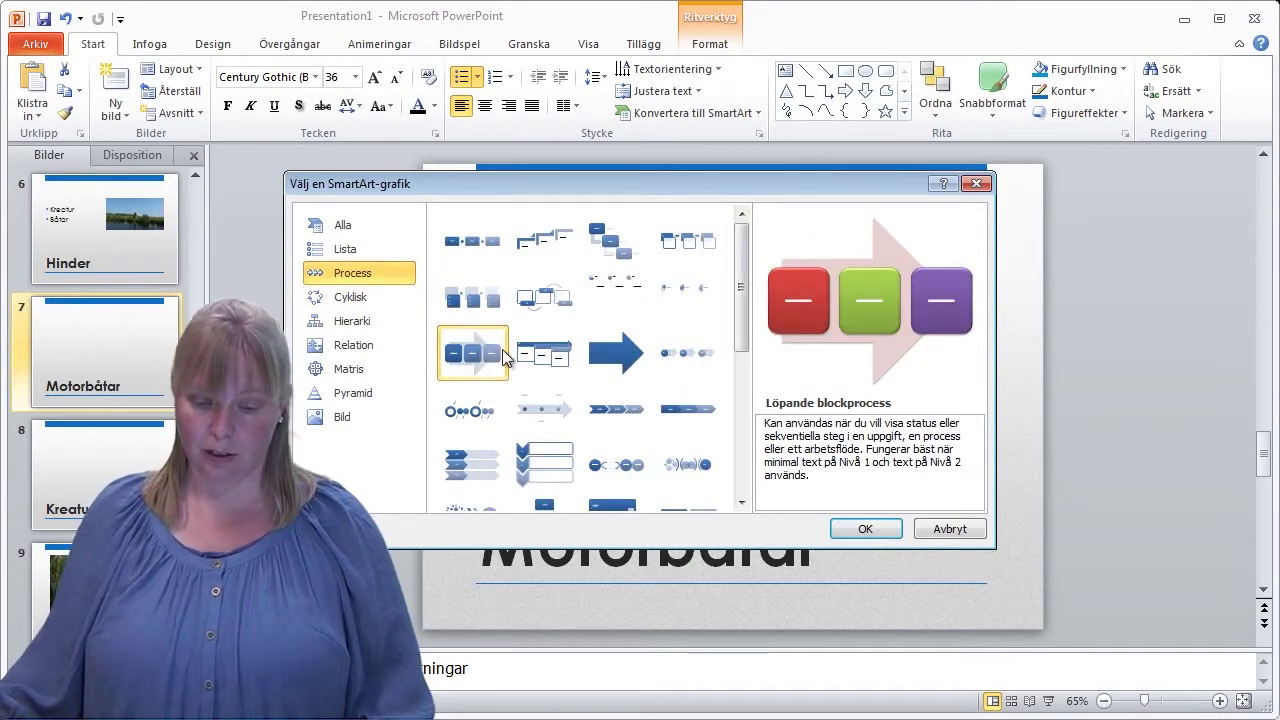
pyautogui.click(866, 529)
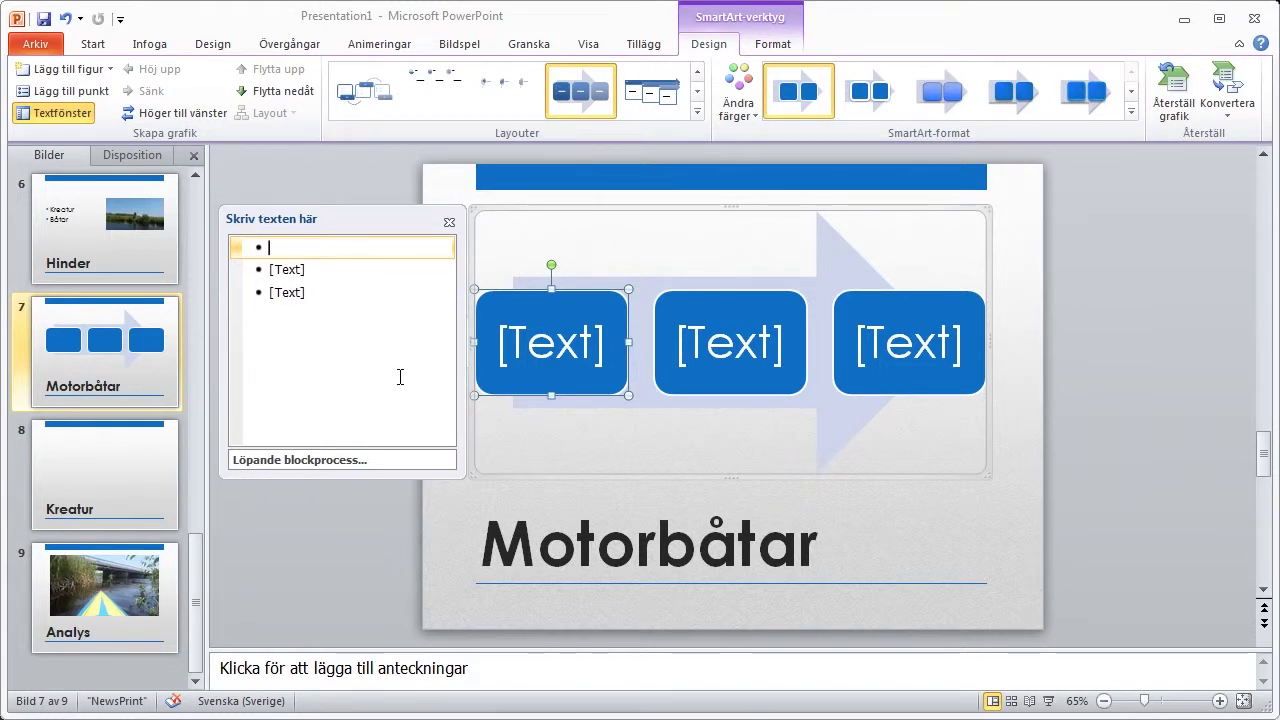
# - Label the three process boxes Snabb båt, Svall-vågor and Kanot välter
pyautogui.write('Sb')
pyautogui.press('BackSpace')
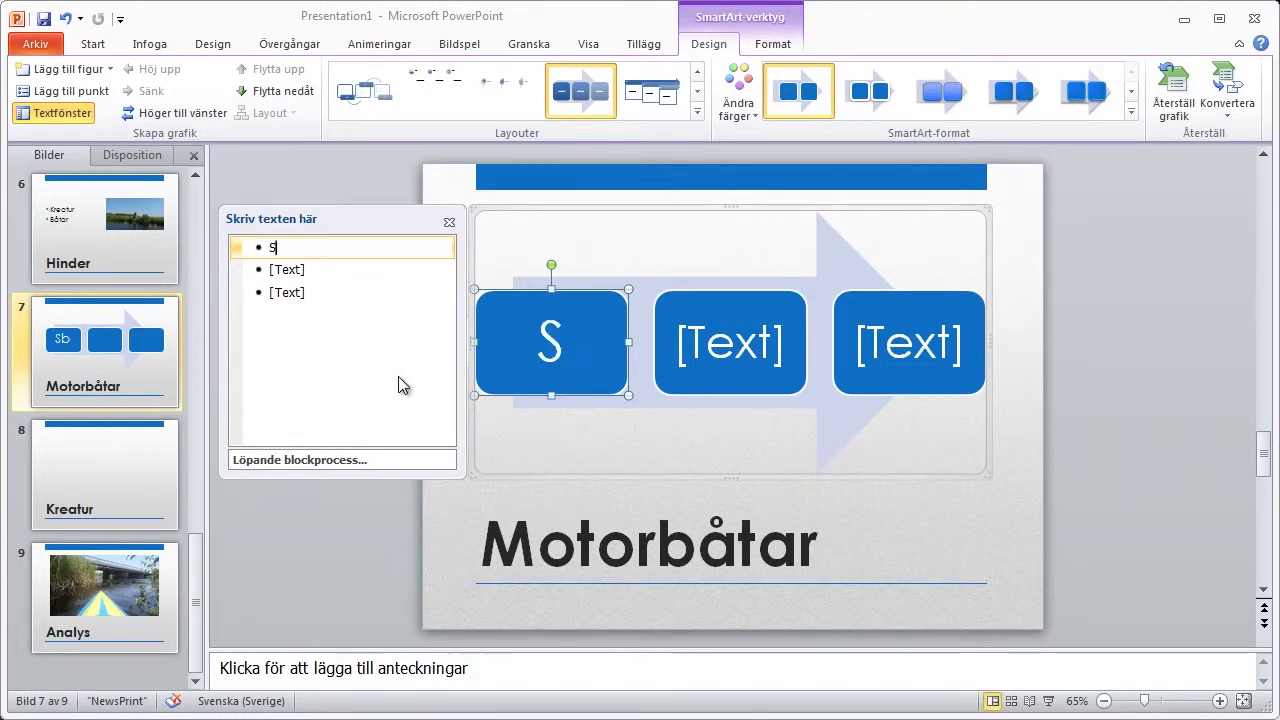
pyautogui.write('nabb')
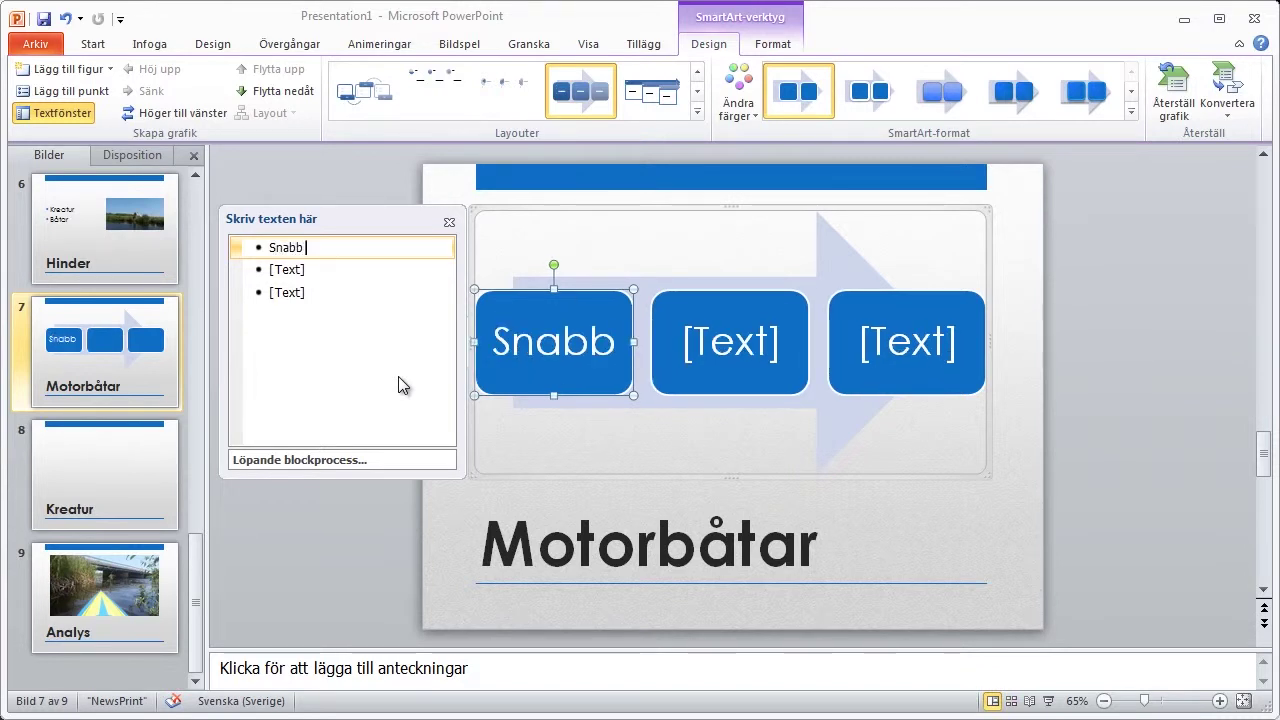
pyautogui.write(' båt')
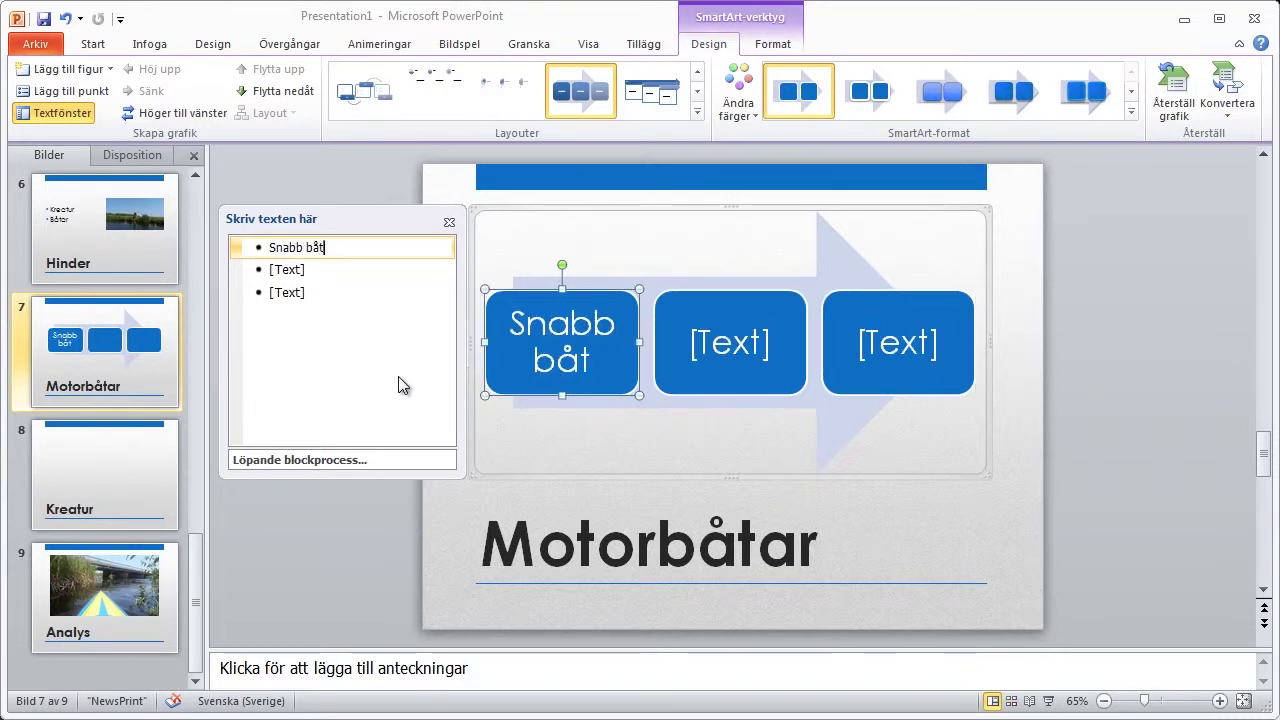
pyautogui.press('Down')
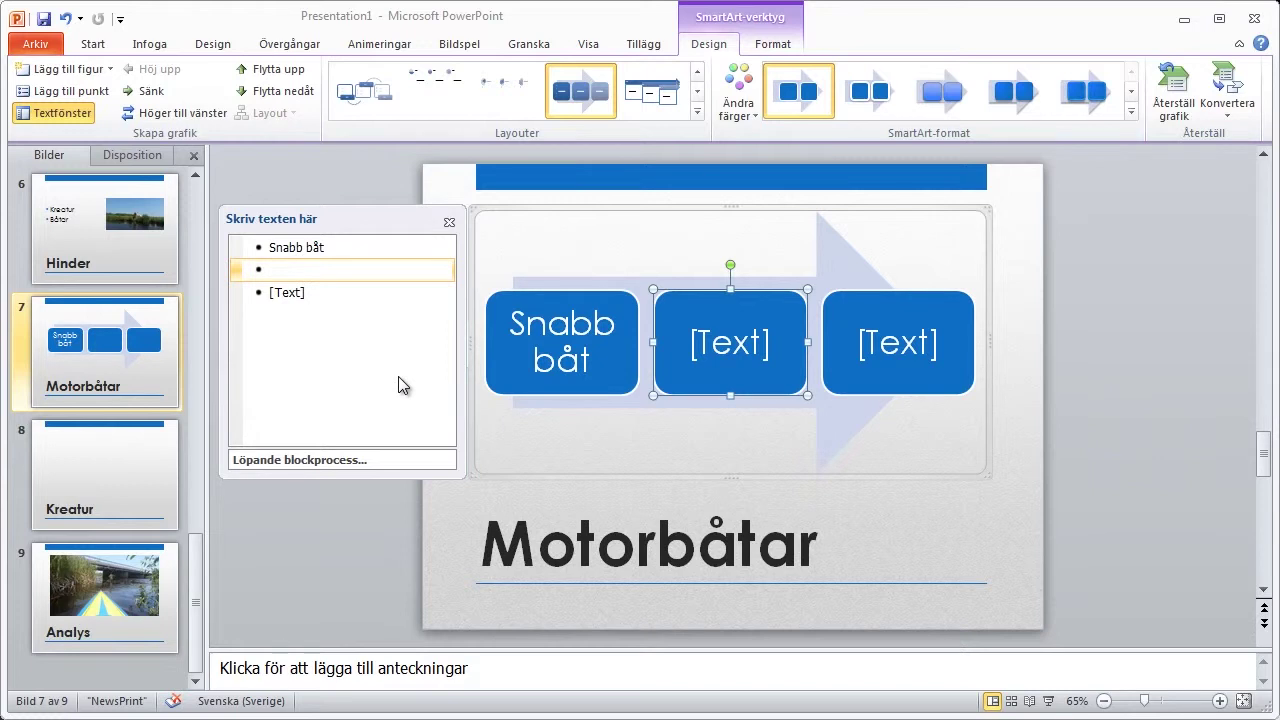
pyautogui.write('Sva')
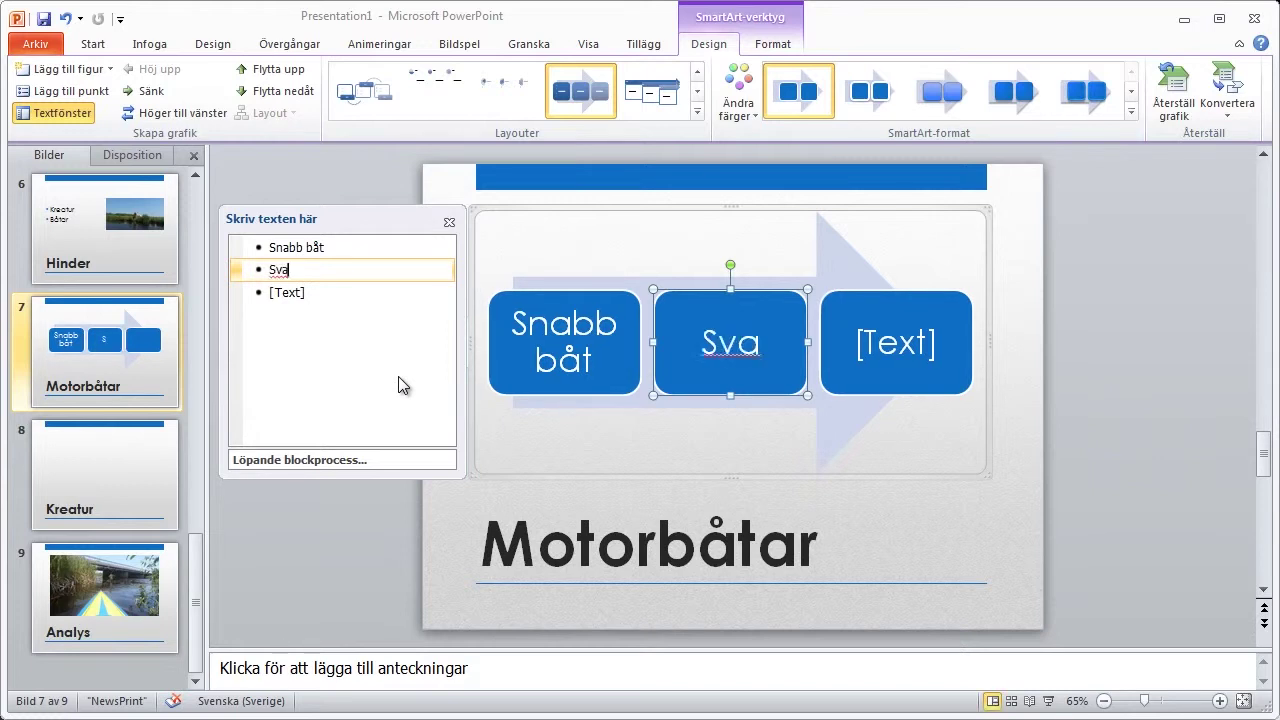
pyautogui.write('ll-vå')
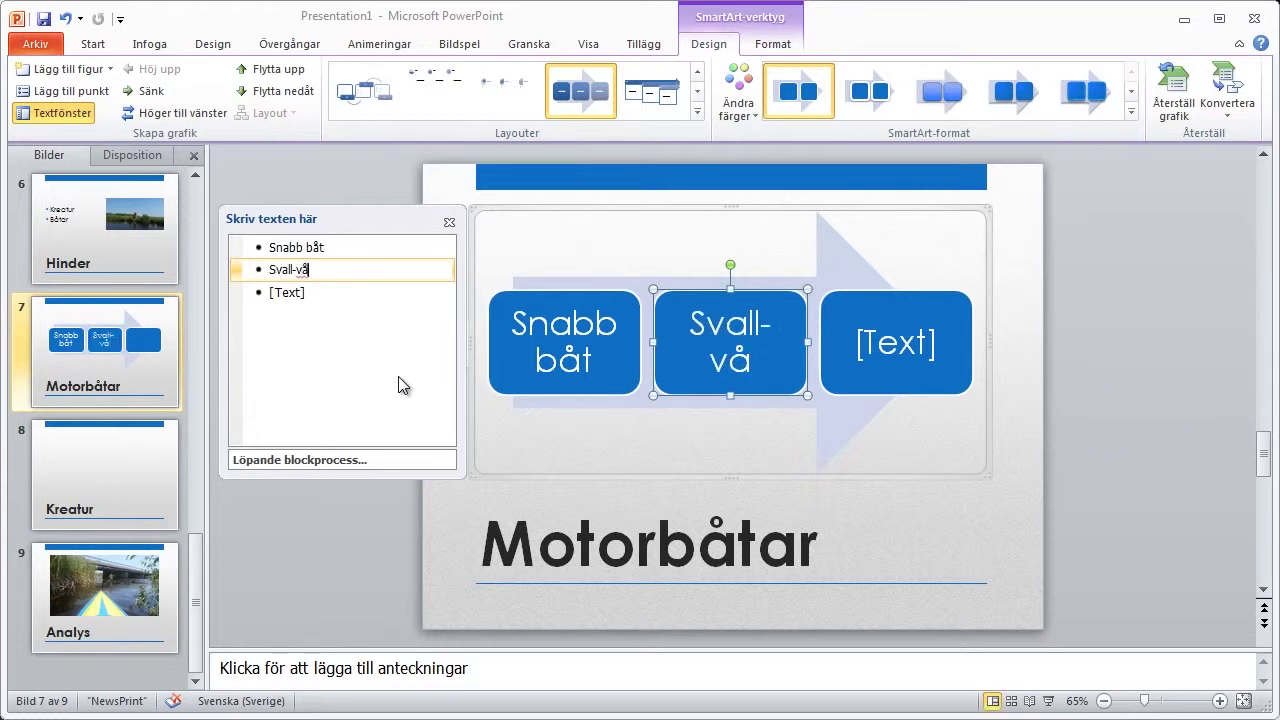
pyautogui.write('gor')
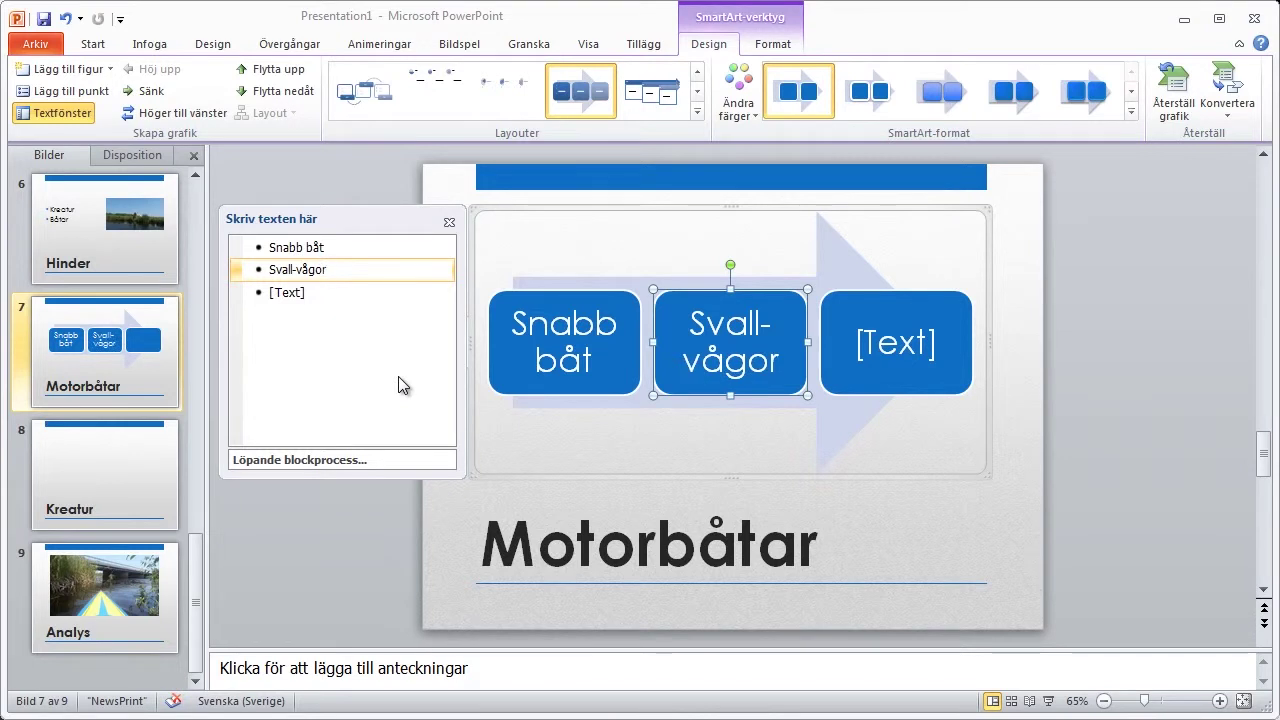
pyautogui.press('Down')
pyautogui.write('Kan')
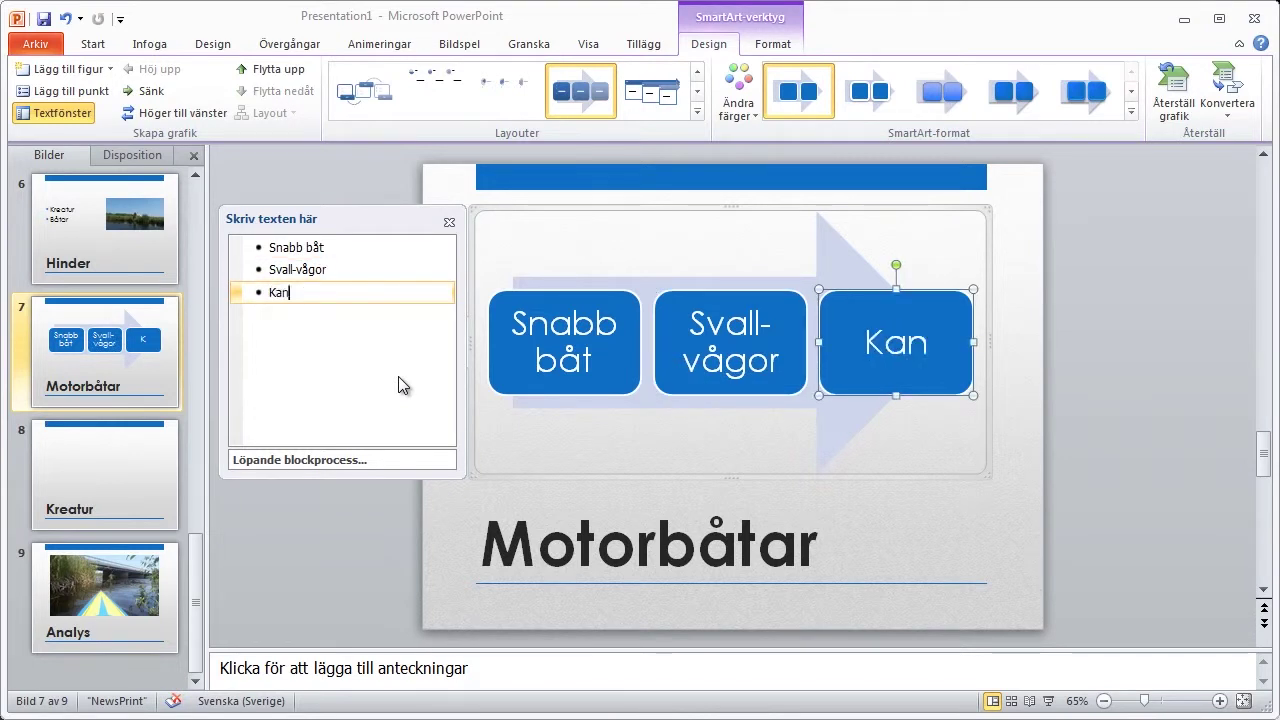
pyautogui.write('ot väl')
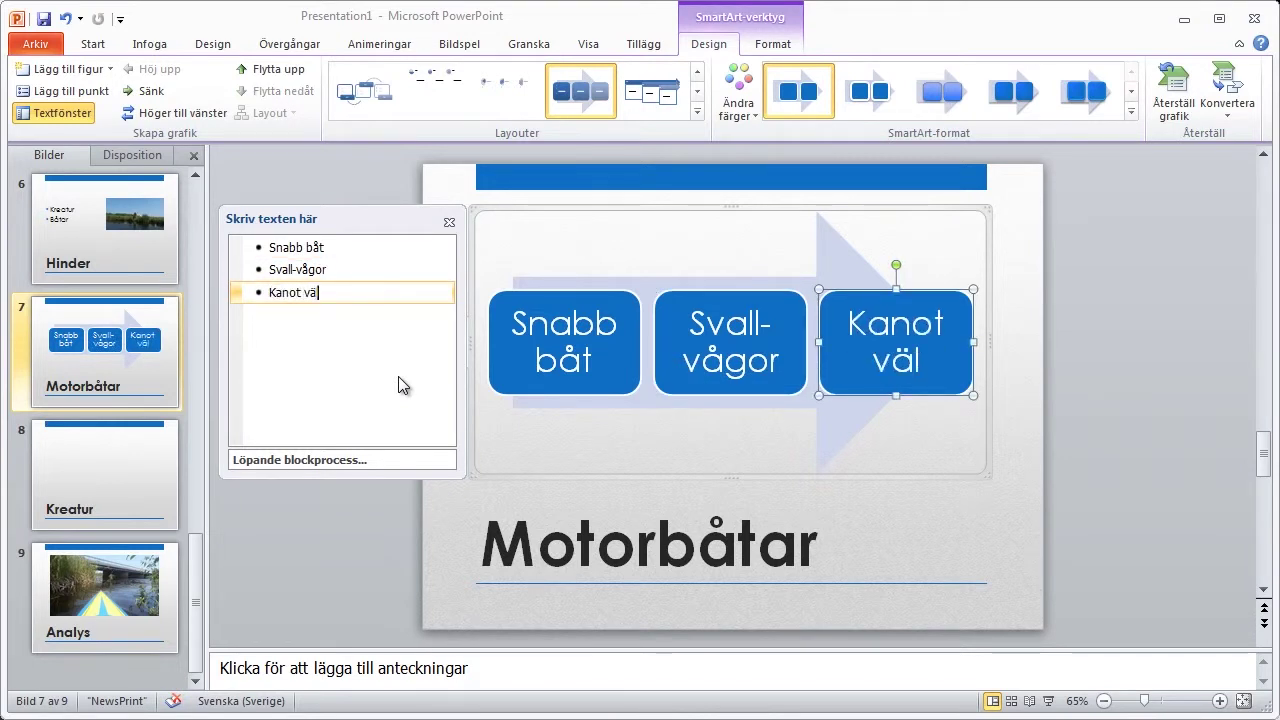
pyautogui.write('ter')
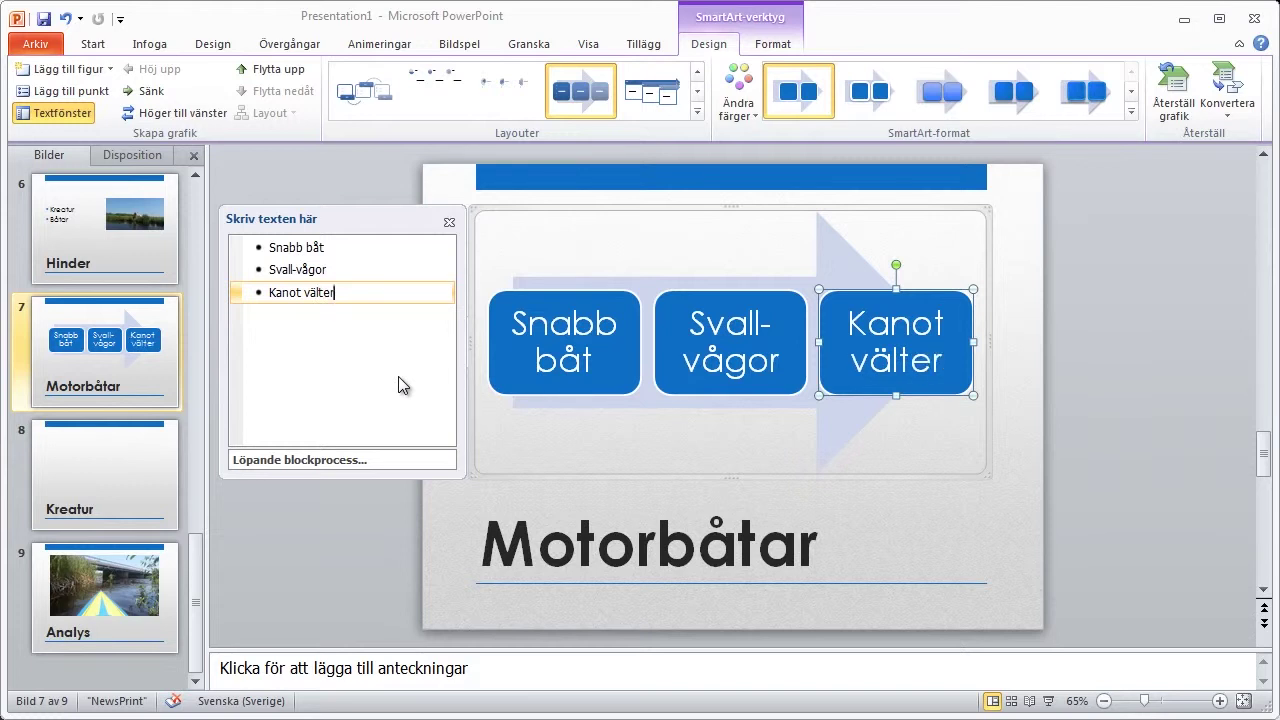
# - Add a fourth process step labelled 'Jag blir blöt!' and select its text
pyautogui.press('Return')
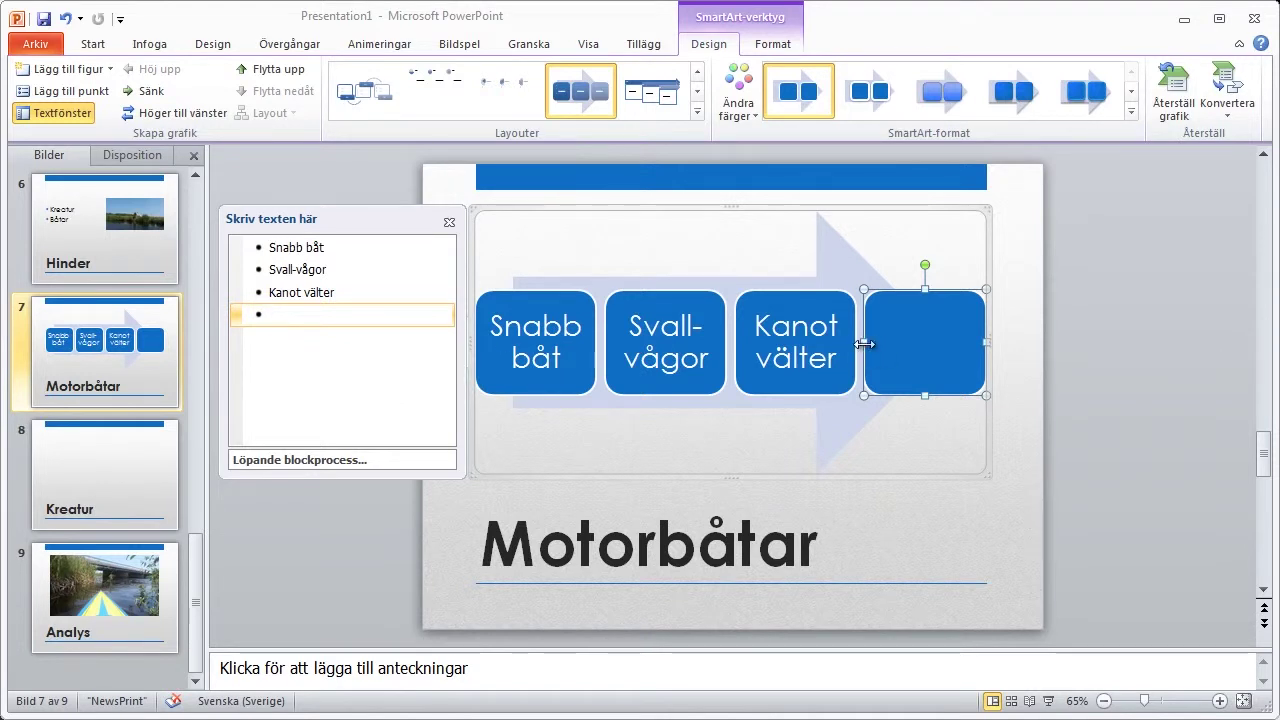
pyautogui.write('Jag v')
pyautogui.press('BackSpace')
pyautogui.write('blir b')
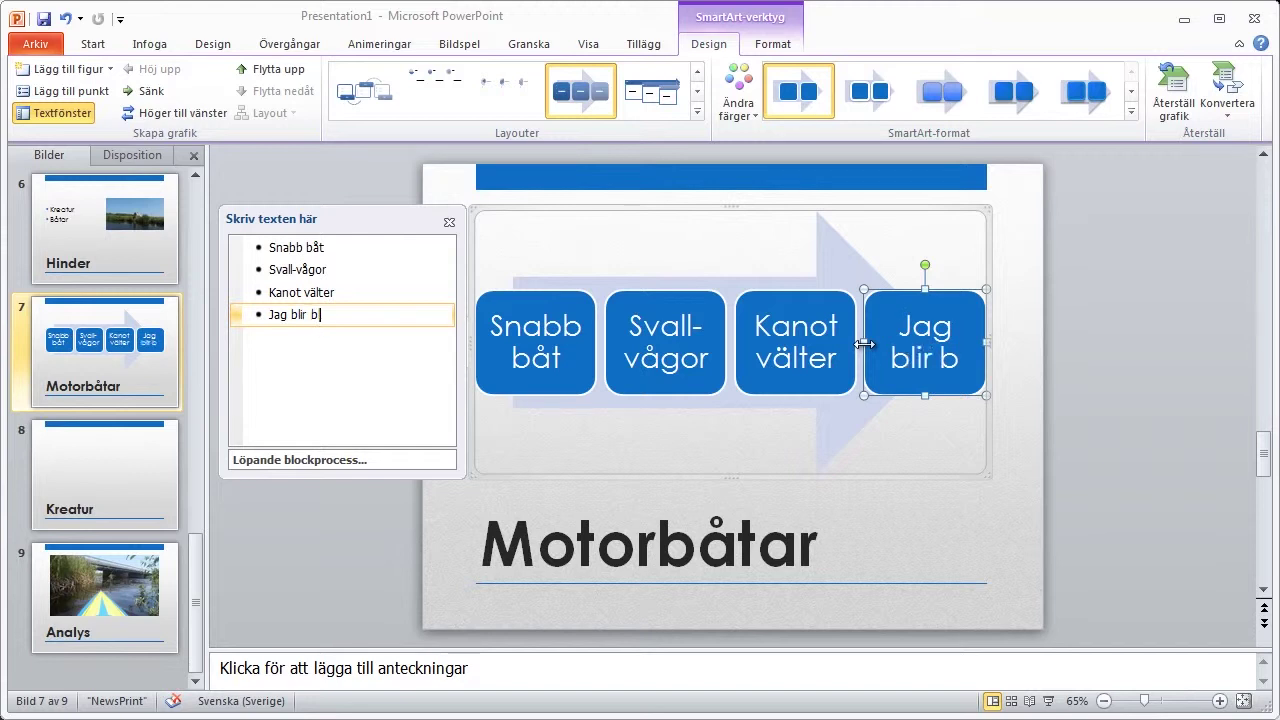
pyautogui.write('löt!')
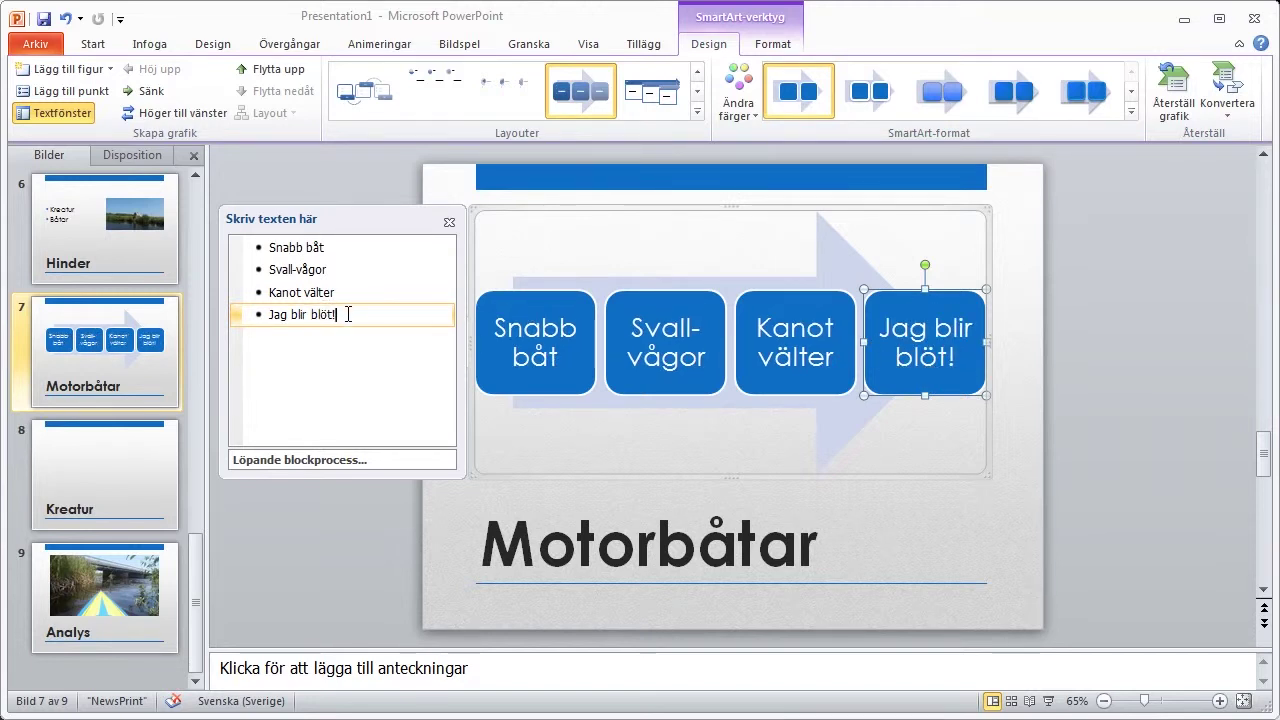
pyautogui.moveTo(348, 314); pyautogui.dragTo(205, 310)
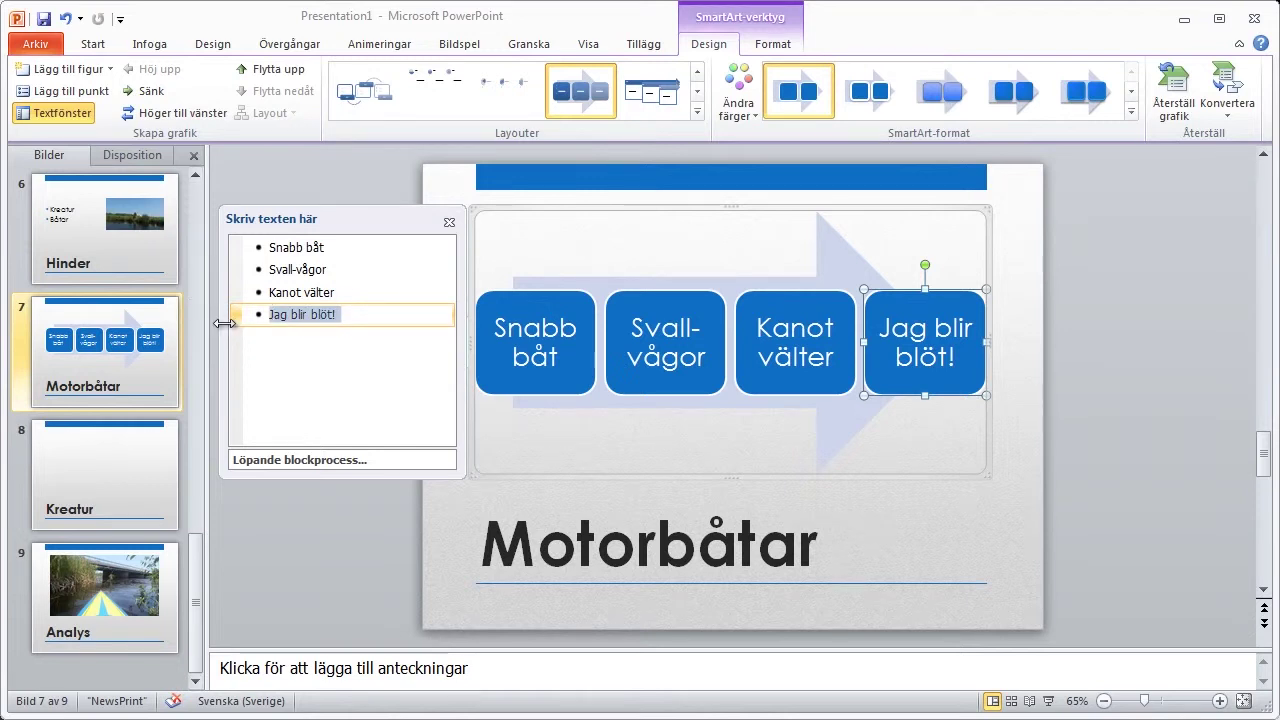
# - Delete the fourth step 'Jag blir blöt!' and hide the text pane
pyautogui.press('BackSpace')
pyautogui.press('BackSpace')
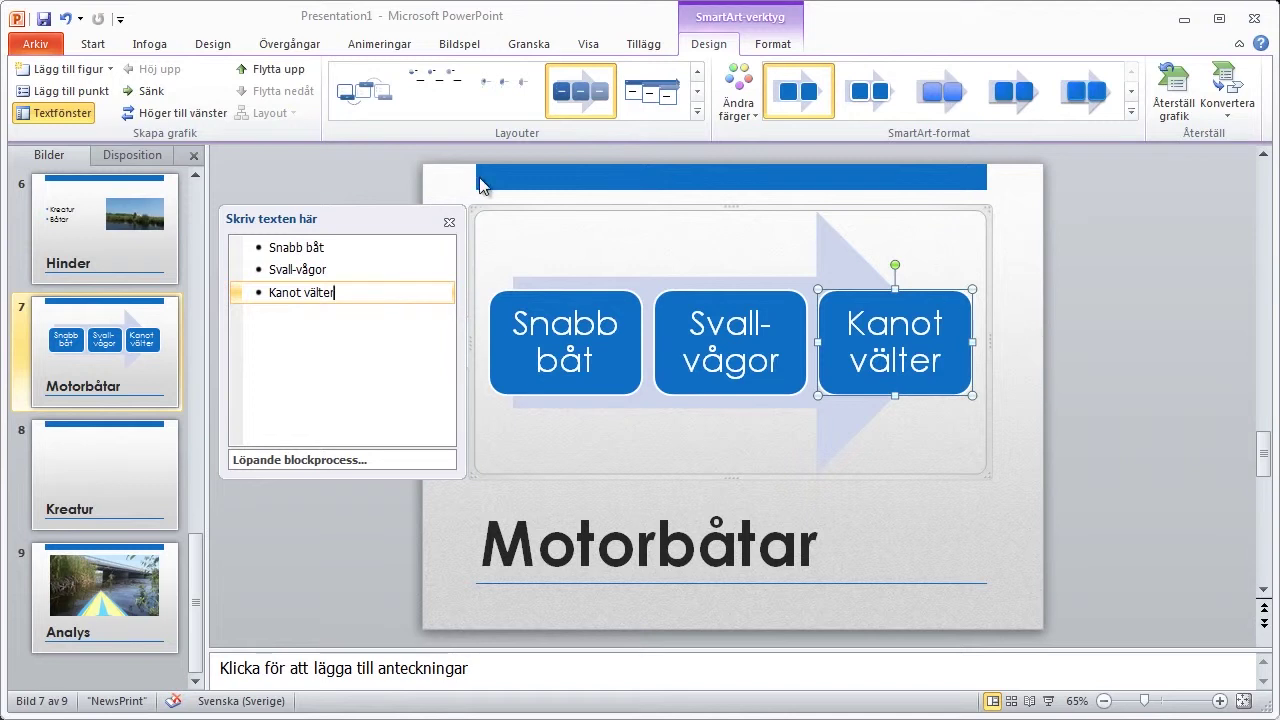
pyautogui.click(449, 222)
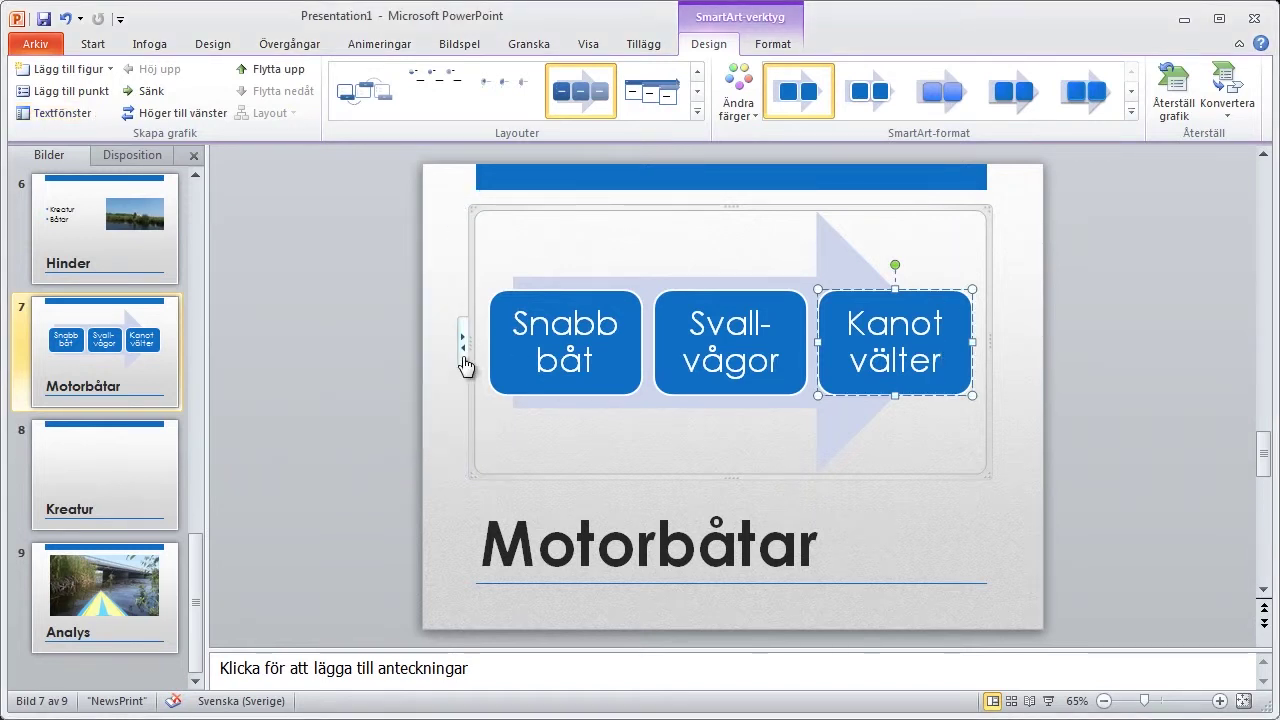
pyautogui.click(590, 341)
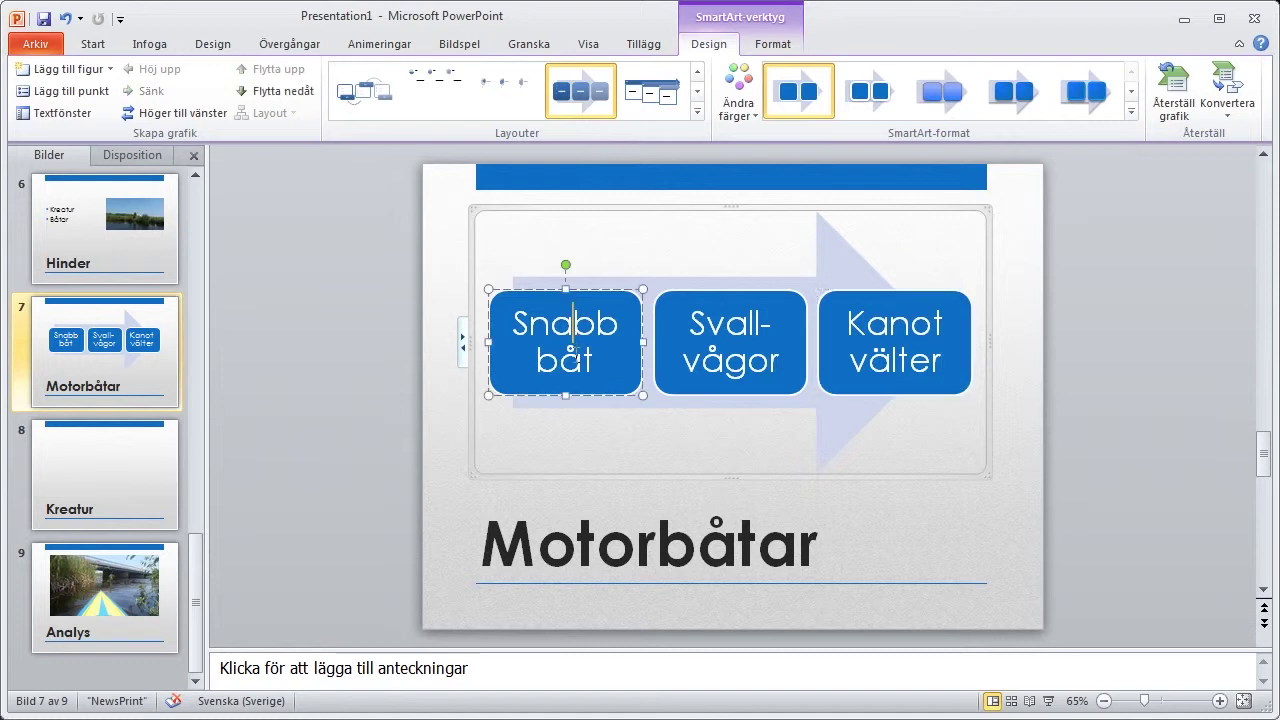
pyautogui.click(461, 348)
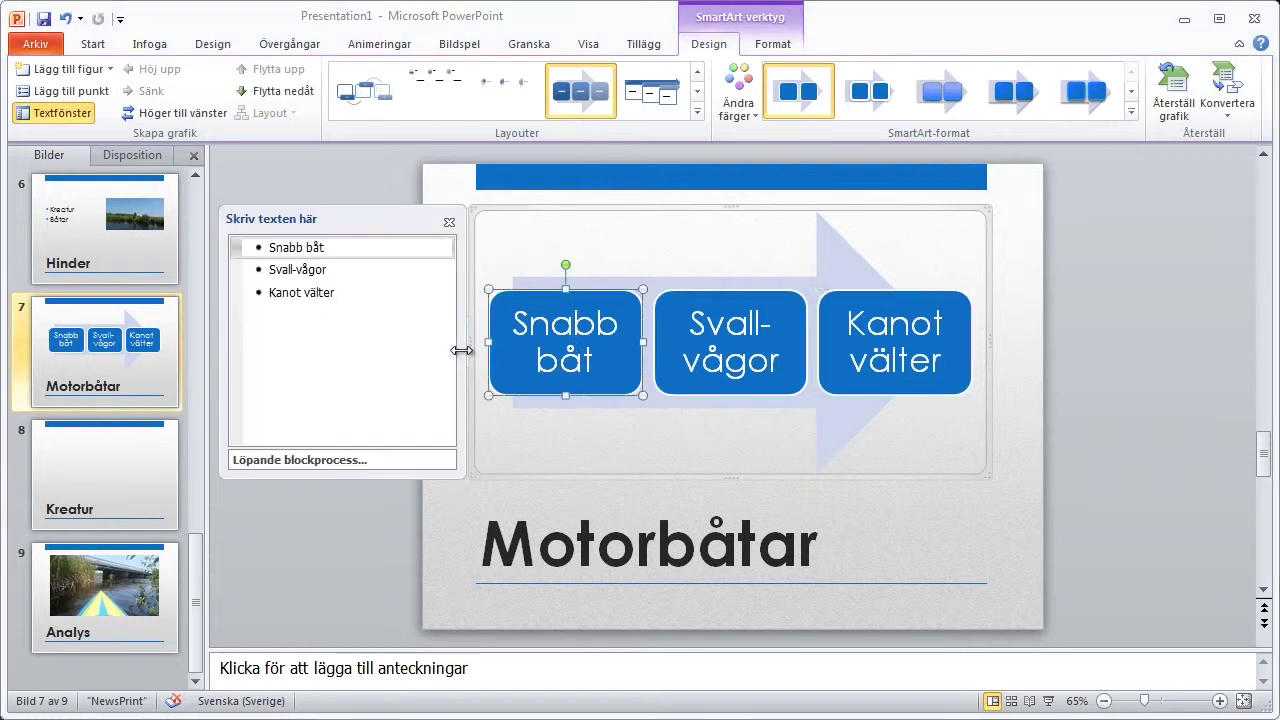
pyautogui.click(449, 222)
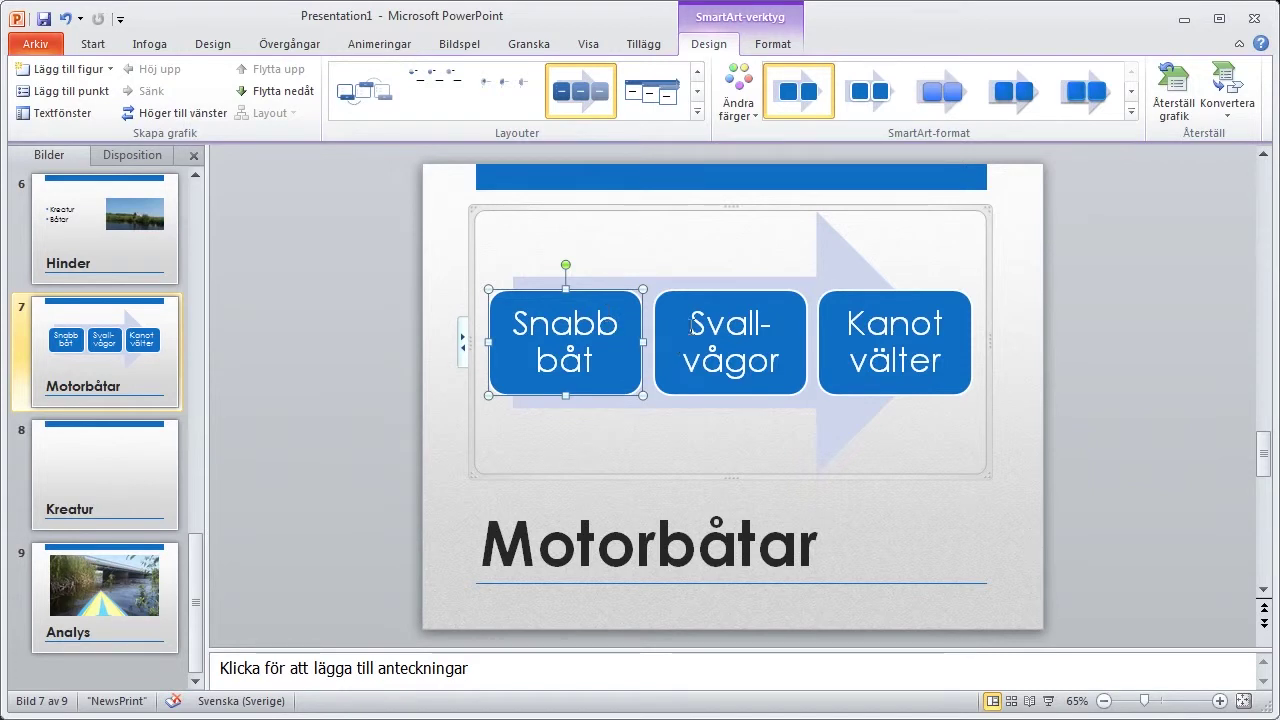
# - Give the diagram a blue-to-green colour scheme and the Vit kontur white-outline style
pyautogui.click(746, 118)
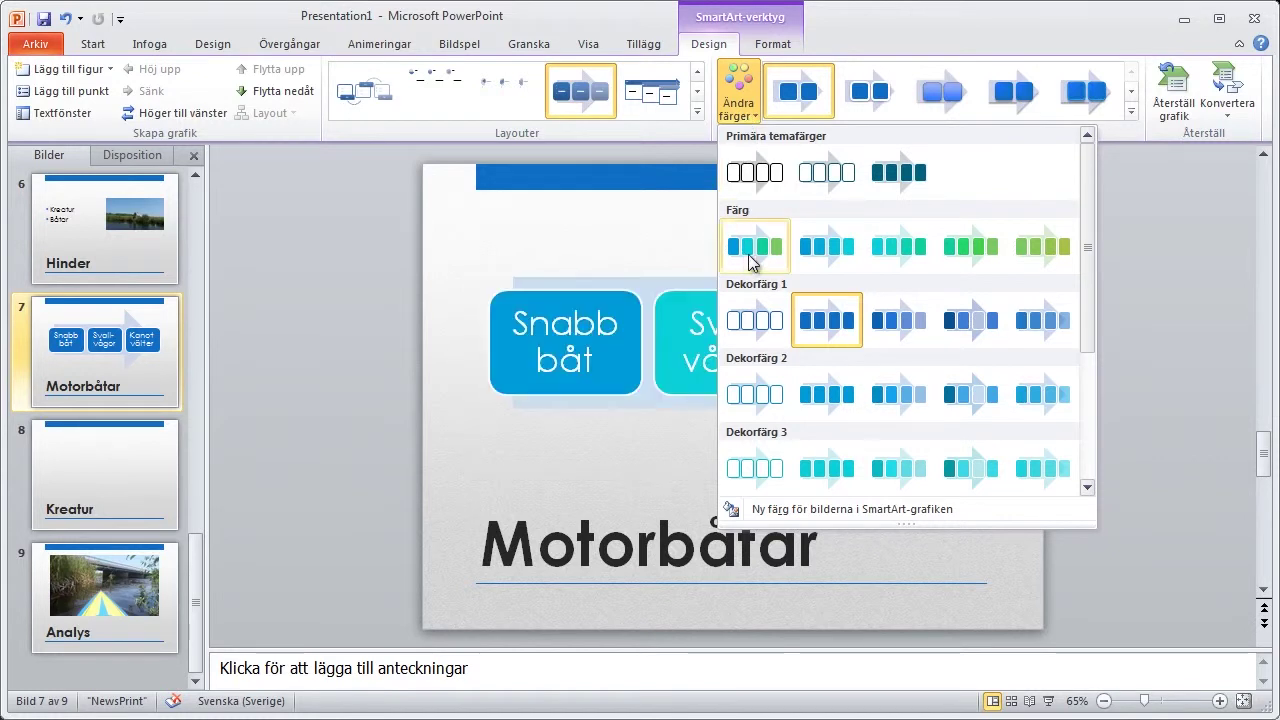
pyautogui.click(748, 254)
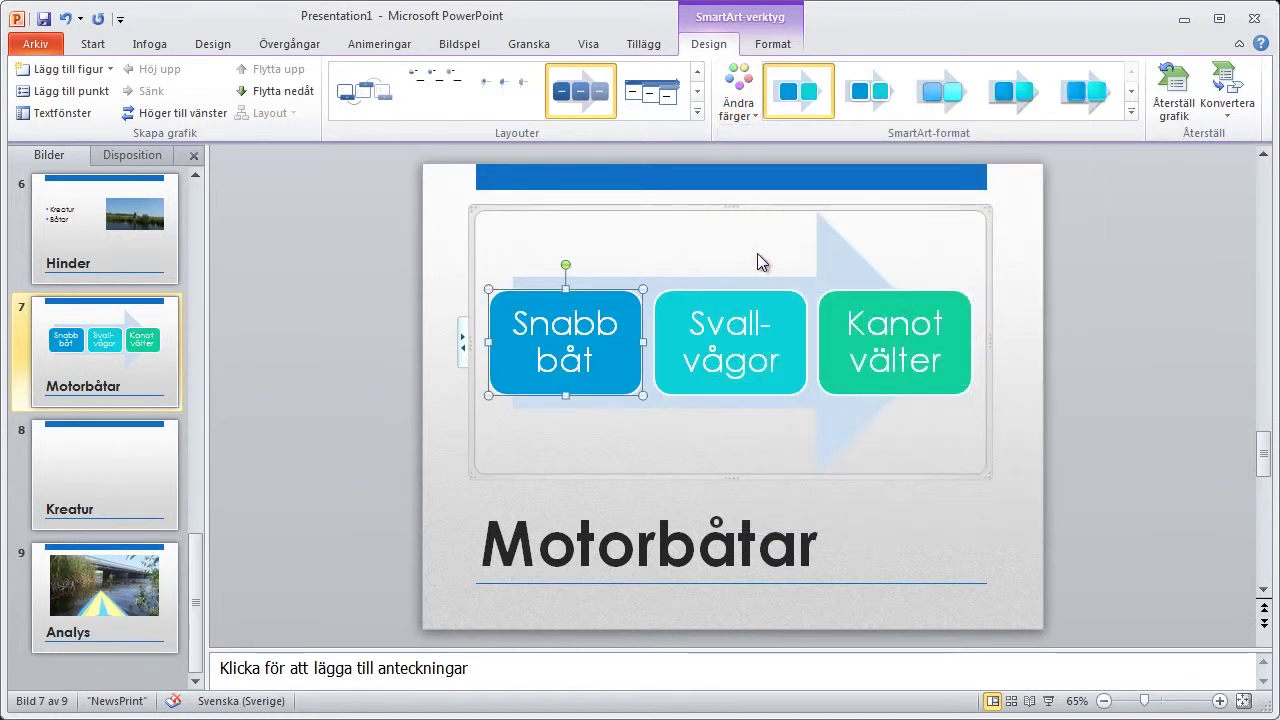
pyautogui.click(871, 105)
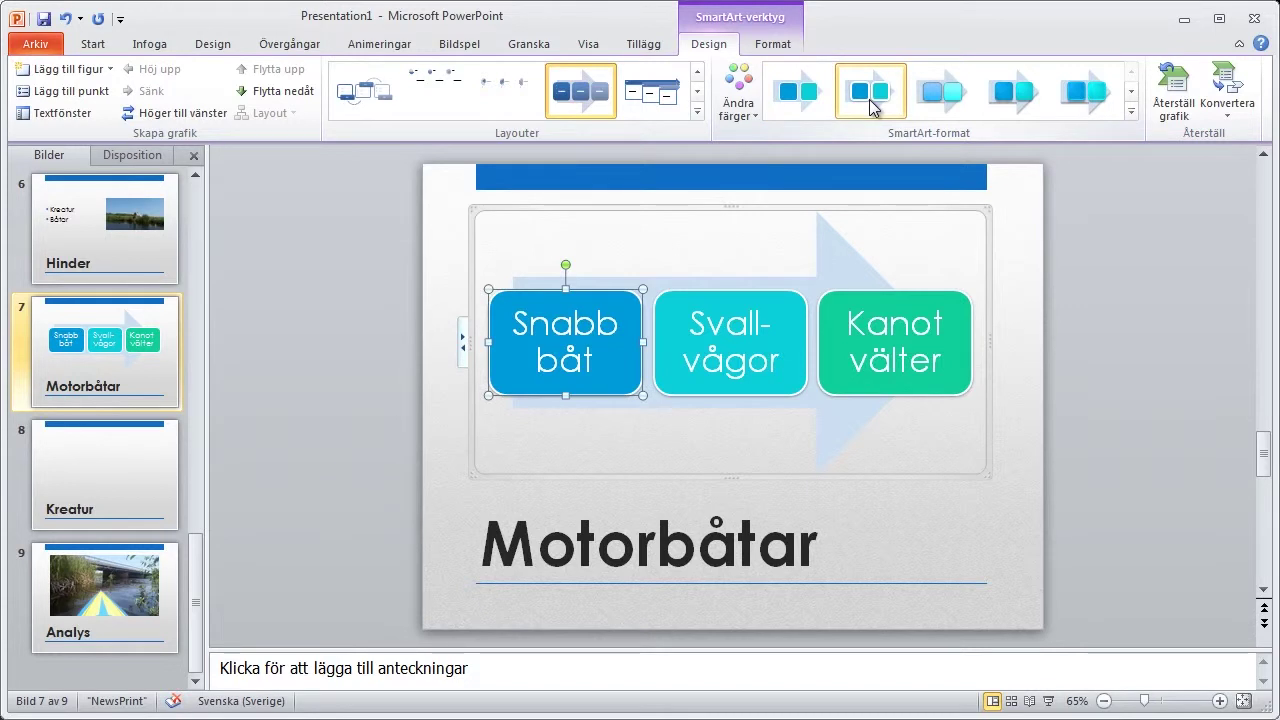
pyautogui.click(1015, 113)
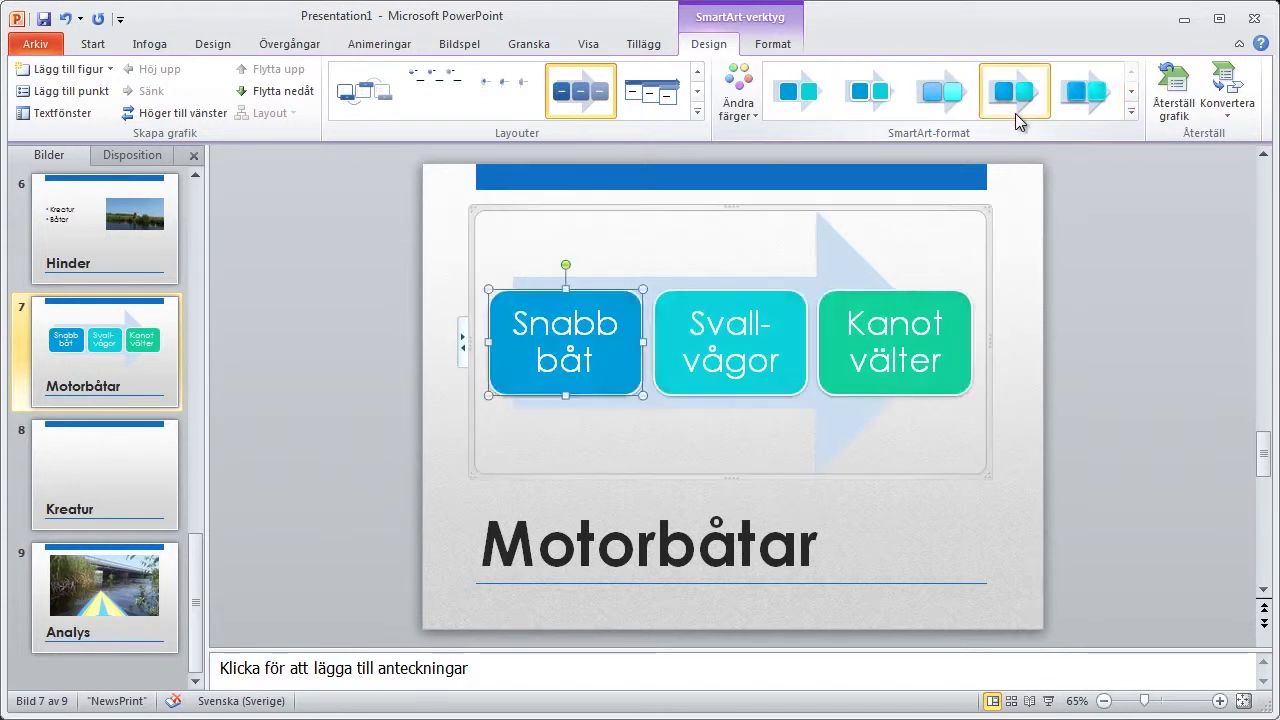
pyautogui.click(878, 118)
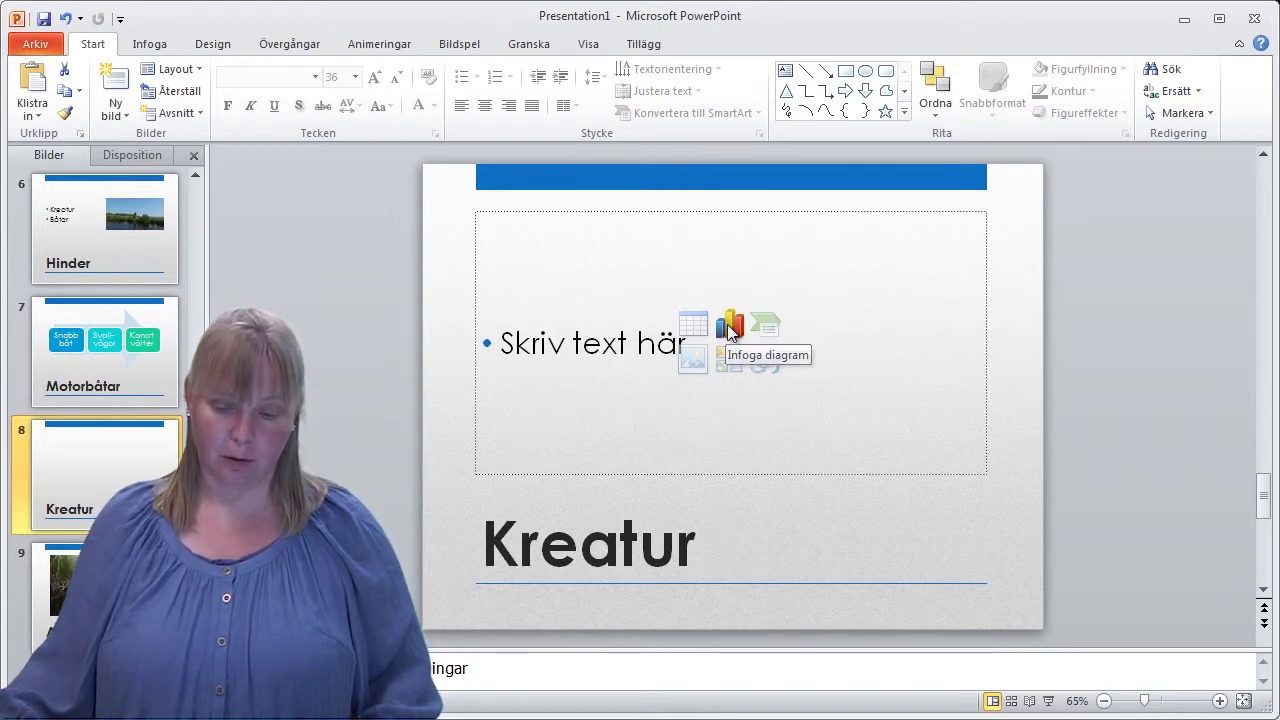
# - Insert the first Cirkel pie chart into the Kreatur slide's placeholder
pyautogui.click(728, 329)
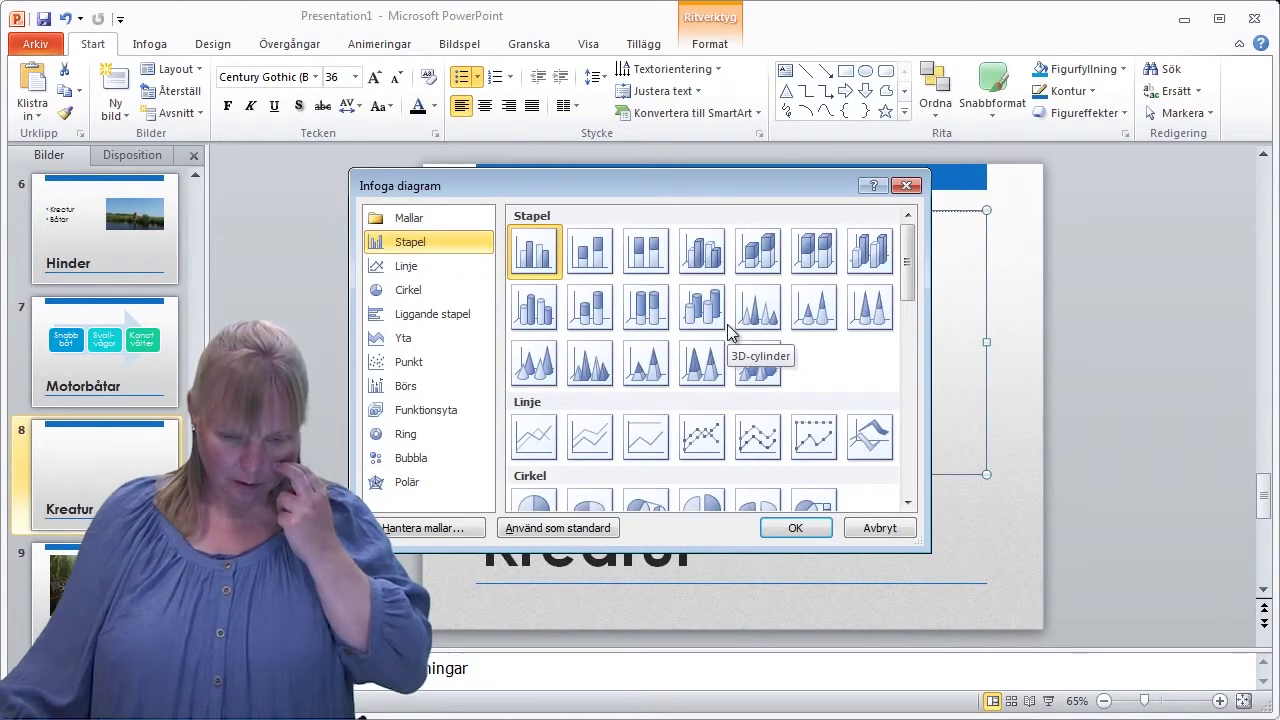
pyautogui.click(429, 290)
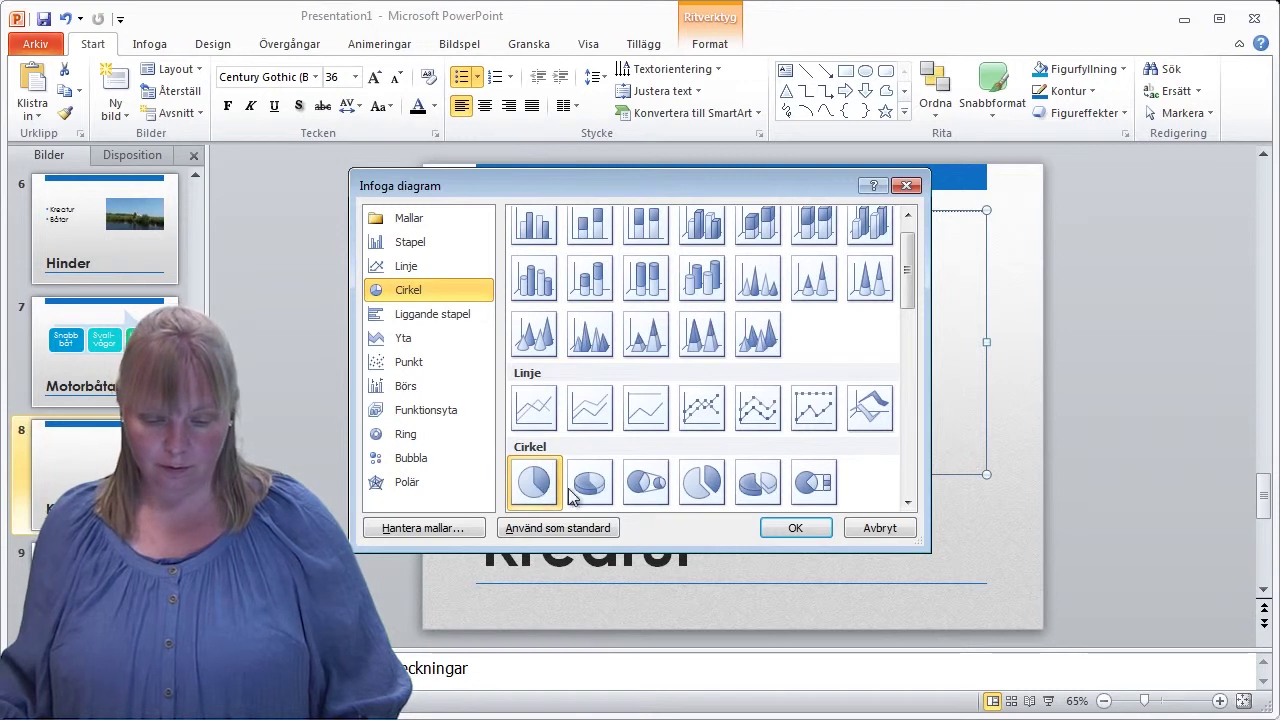
pyautogui.click(792, 530)
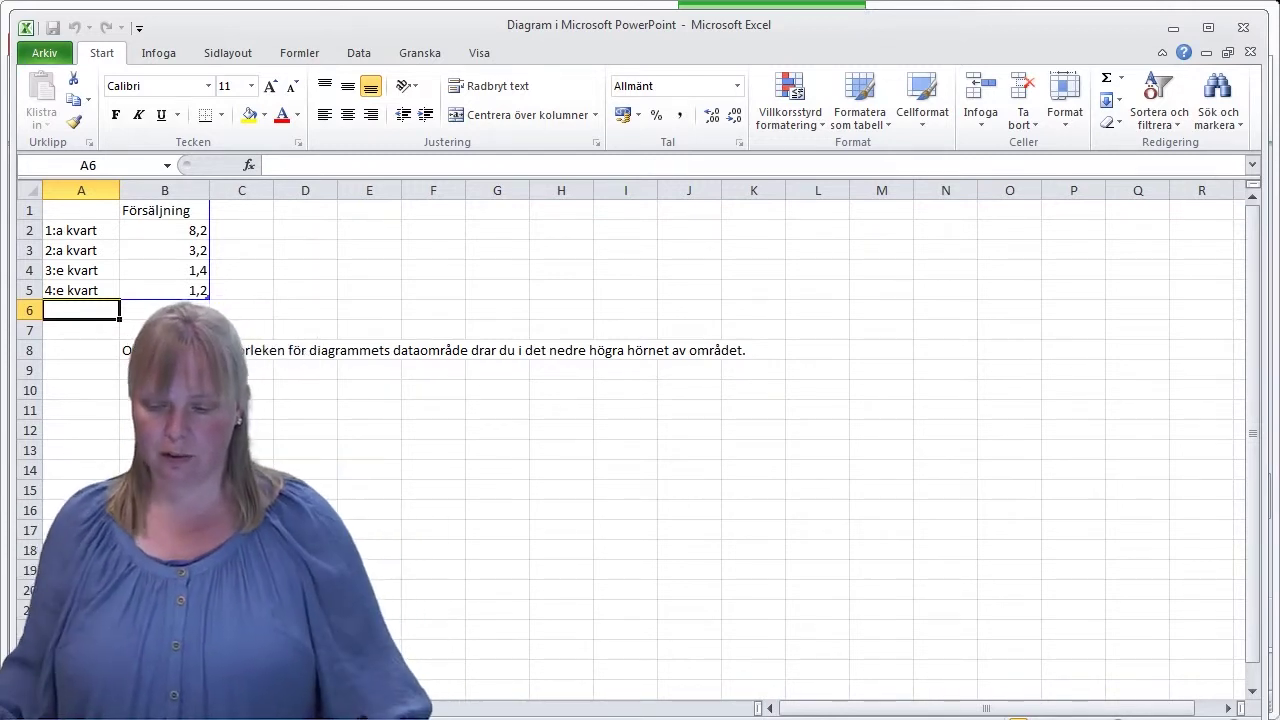
# - Resize and move the Excel data sheet beside the slide's pie chart, selecting cell A2
pyautogui.moveTo(1272, 203); pyautogui.dragTo(837, 197)
pyautogui.moveTo(626, 35); pyautogui.dragTo(1130, 43)
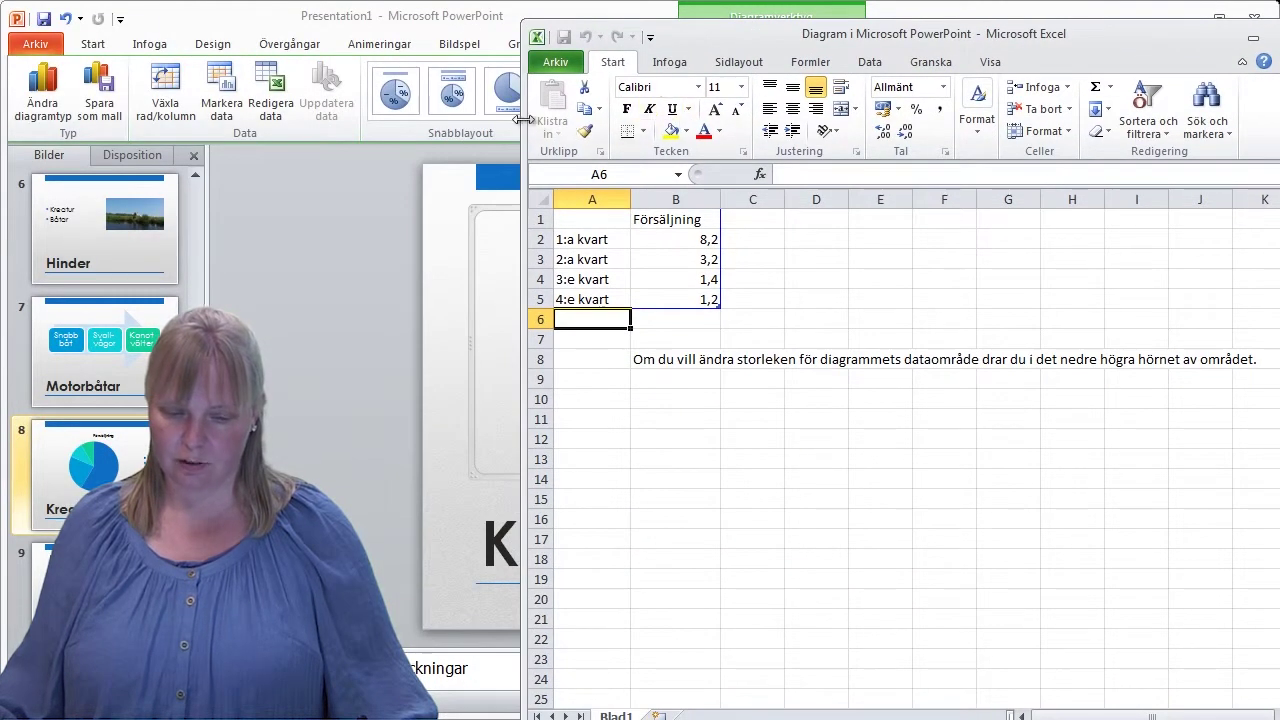
pyautogui.moveTo(522, 121); pyautogui.dragTo(737, 128)
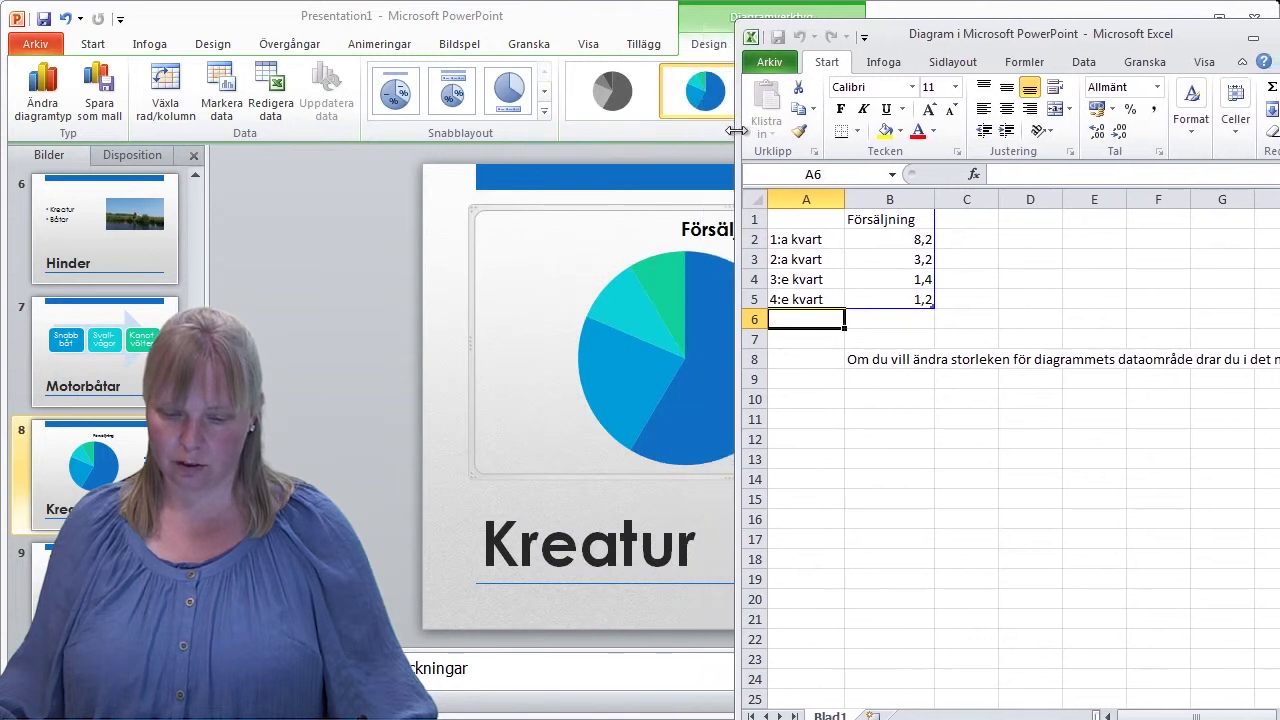
pyautogui.moveTo(893, 22); pyautogui.dragTo(888, 16)
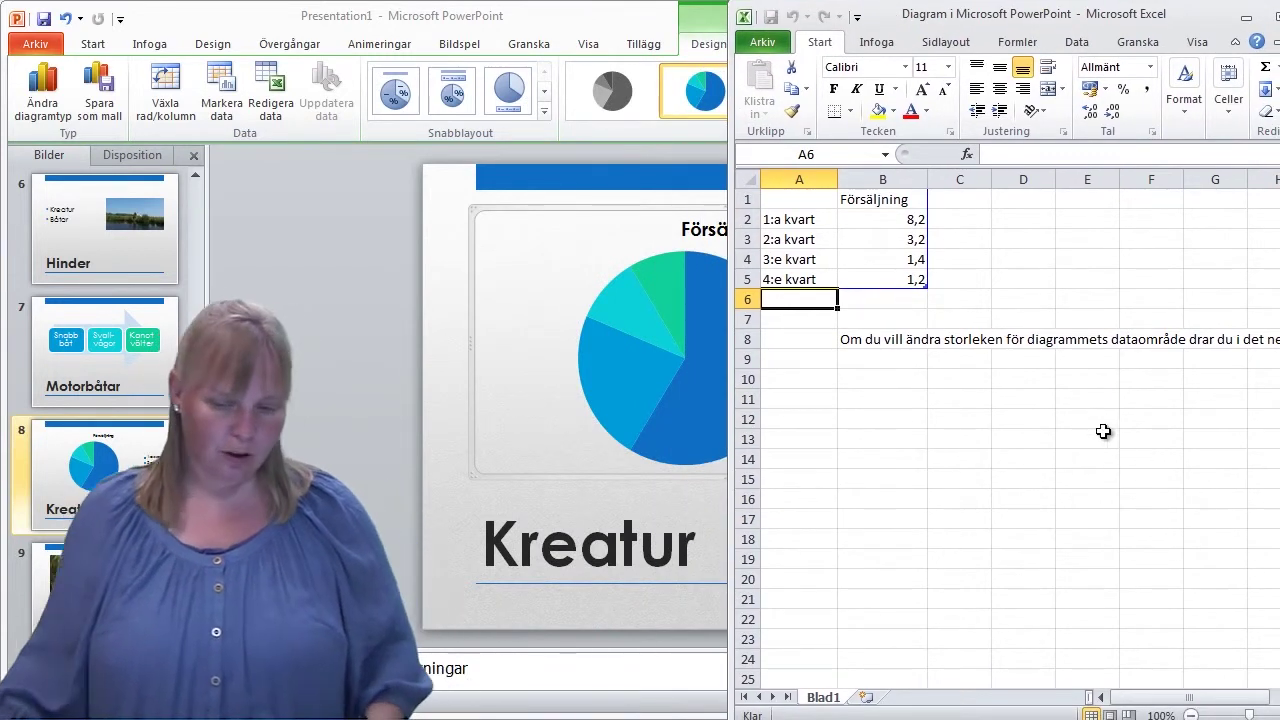
pyautogui.click(818, 219)
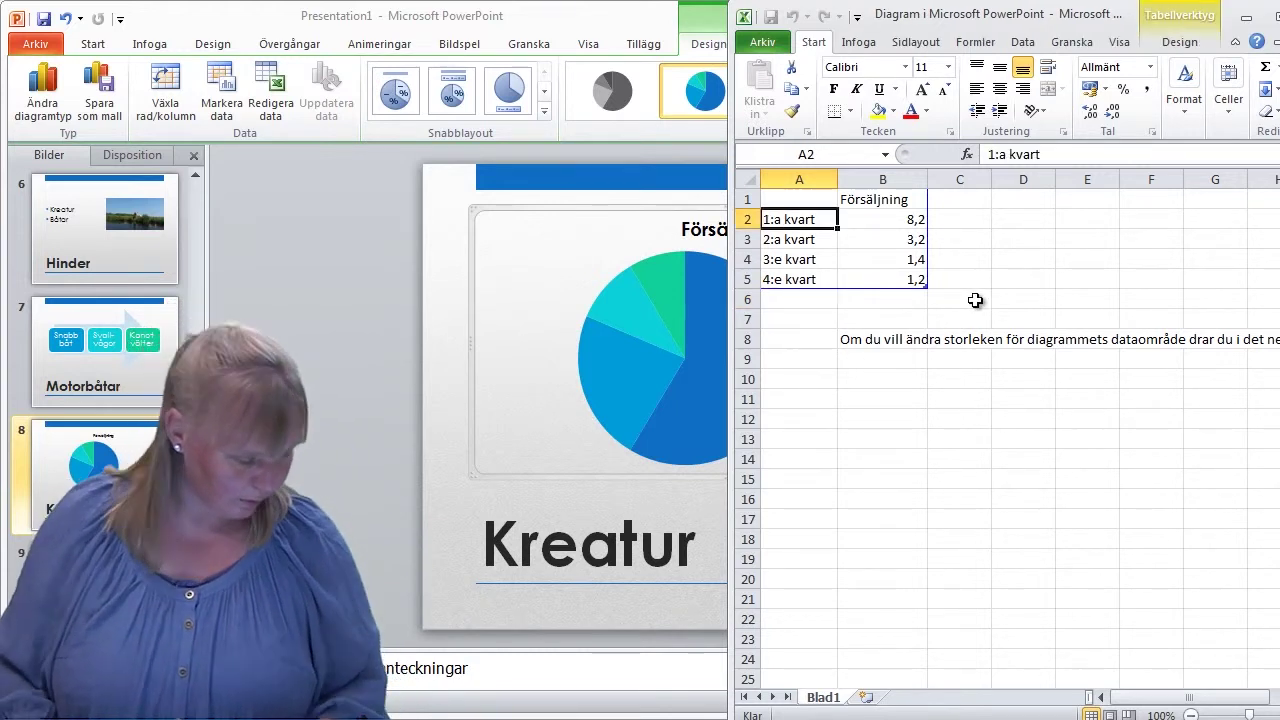
# - Enter heading Kreatur with Vänliga 7, Likgiltiga 23 and Irriterade 2 as the chart data
pyautogui.click(889, 195)
pyautogui.write('Kreatur')
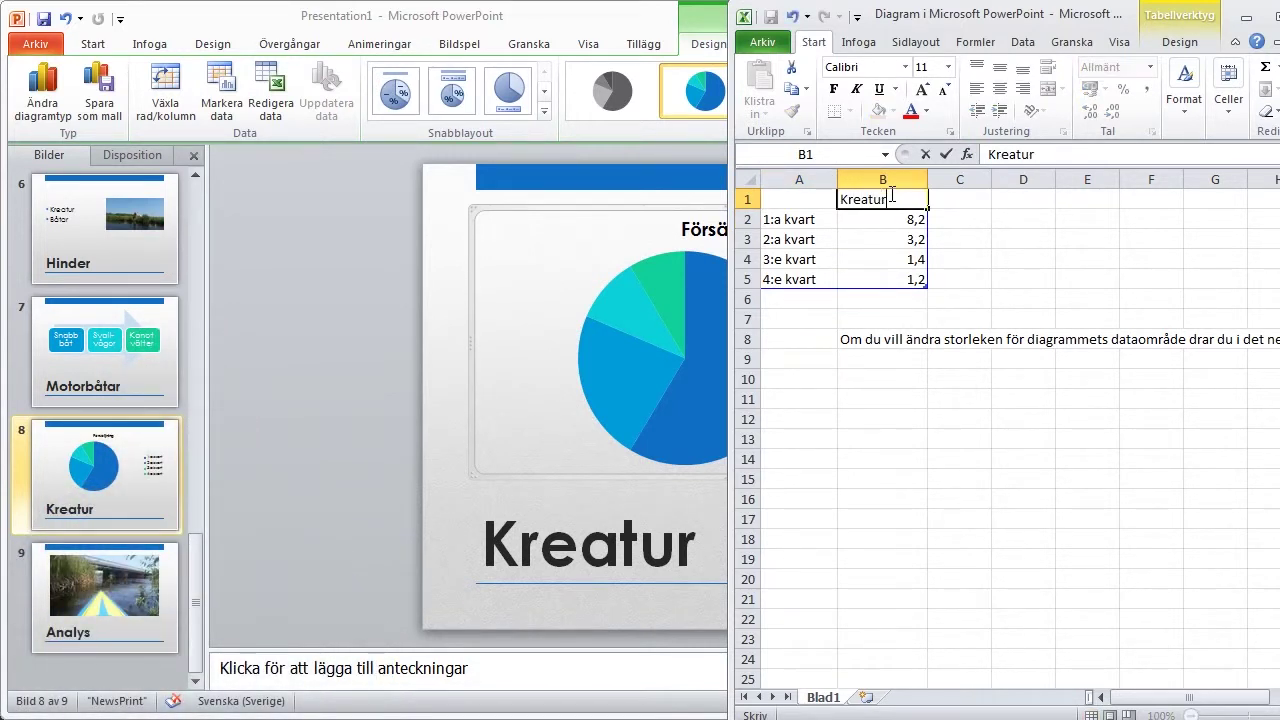
pyautogui.write('23')
pyautogui.press('Return')
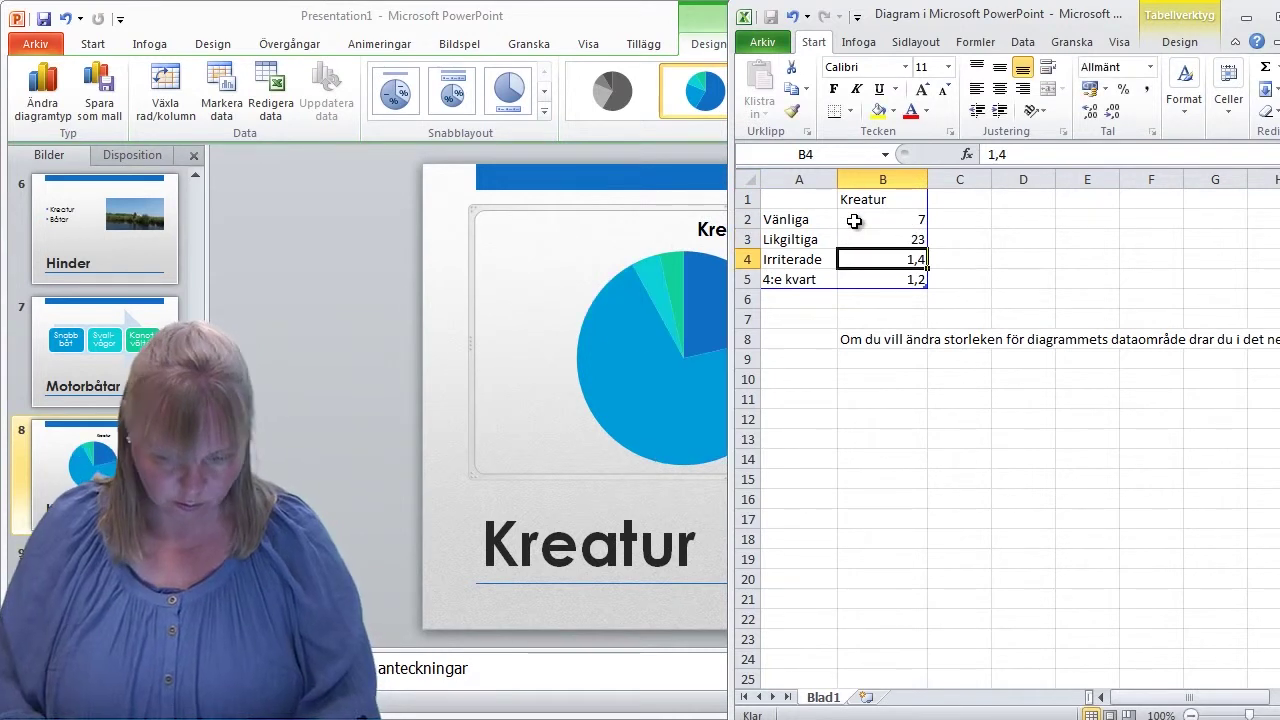
pyautogui.write('2')
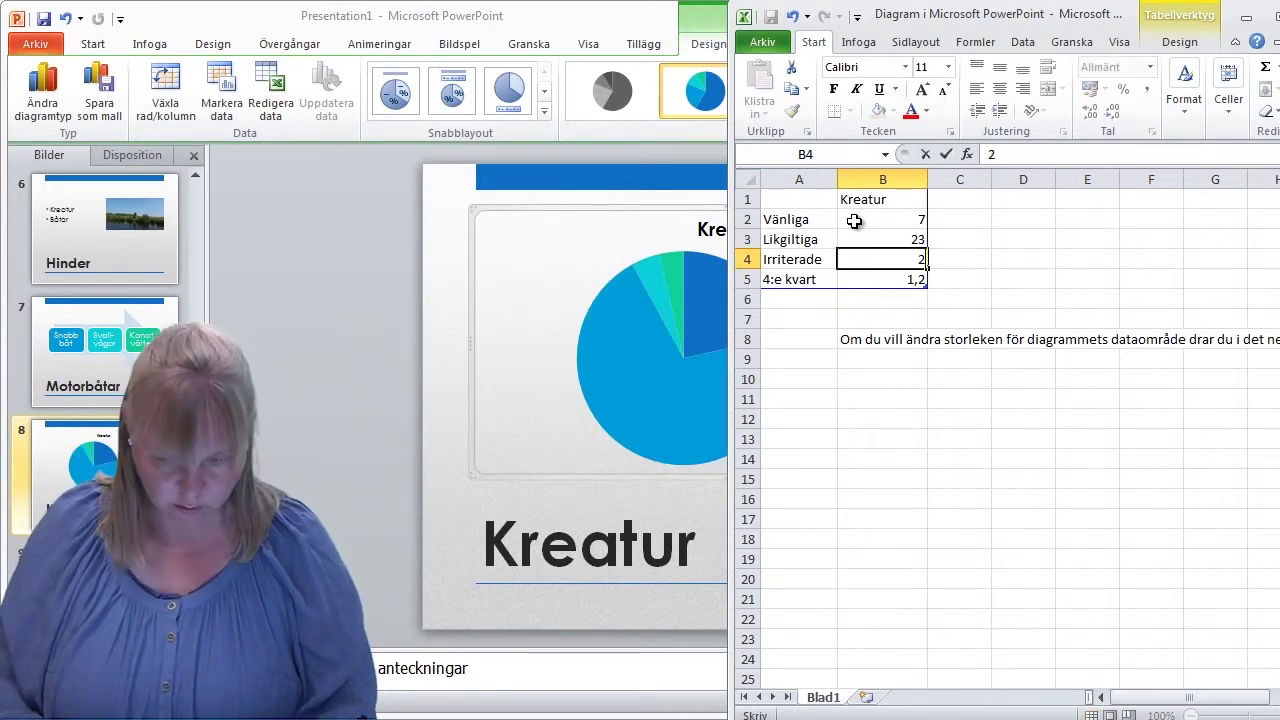
pyautogui.press('Return')
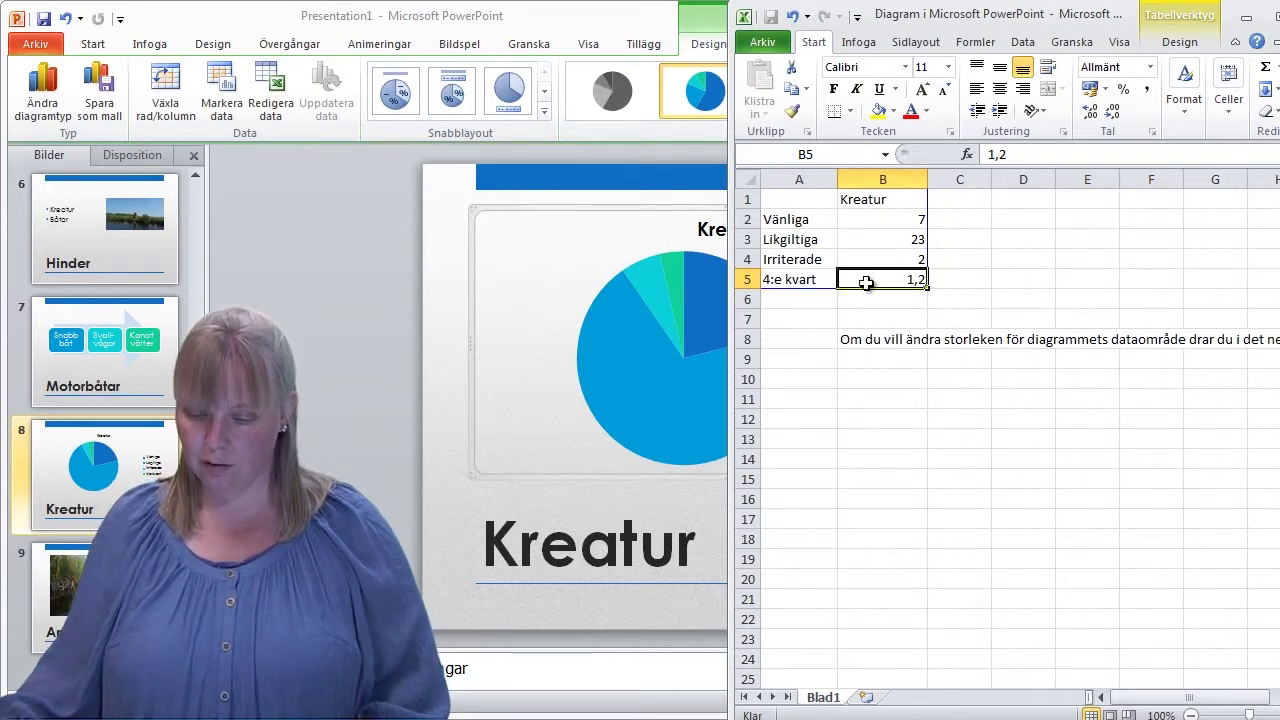
# - Shrink the chart data range to end at row 4 and close the data sheet
pyautogui.click(868, 260)
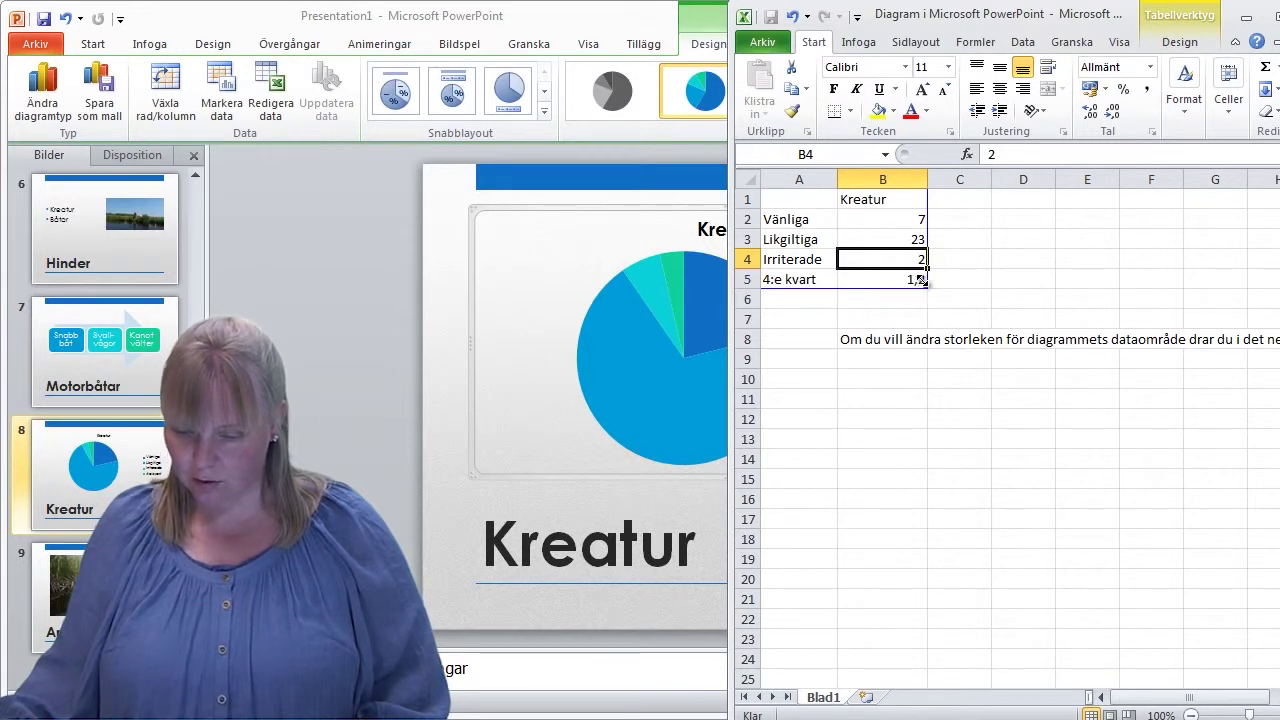
pyautogui.moveTo(921, 281); pyautogui.dragTo(918, 268)
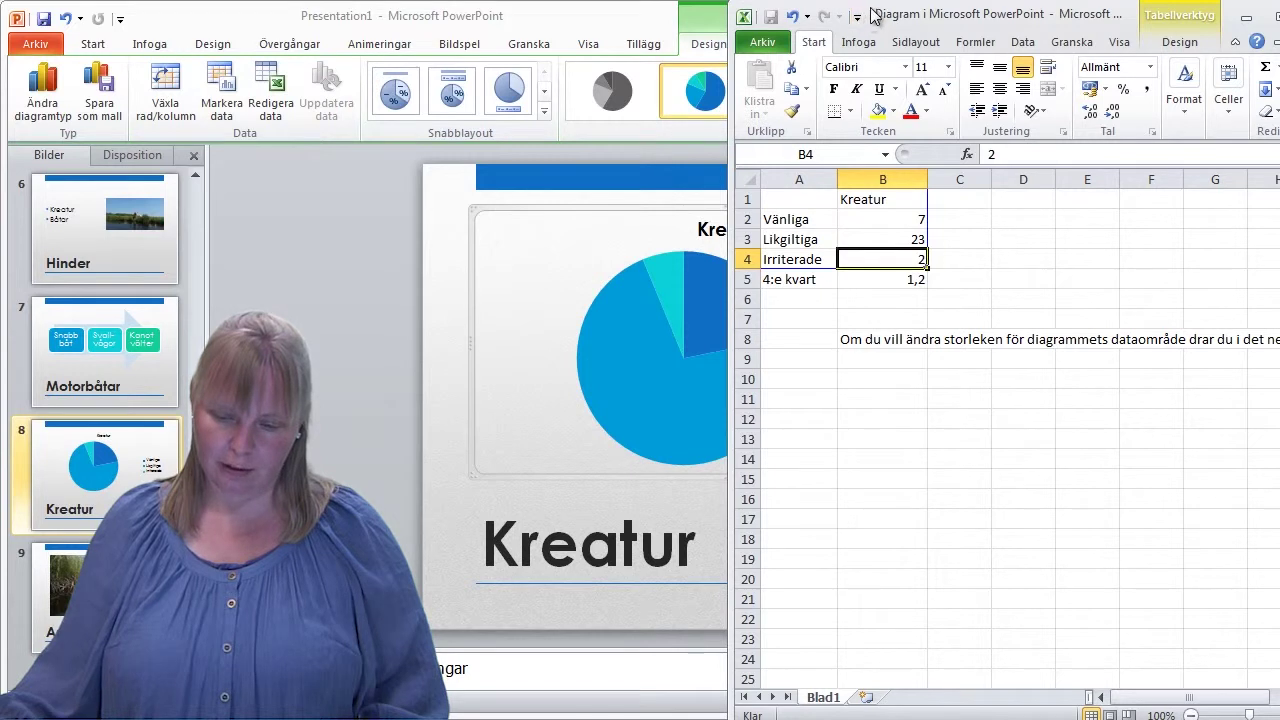
pyautogui.moveTo(875, 15)
pyautogui.mouseDown()
pyautogui.moveTo(1110, 52)
pyautogui.moveTo(608, 13)
pyautogui.mouseUp()
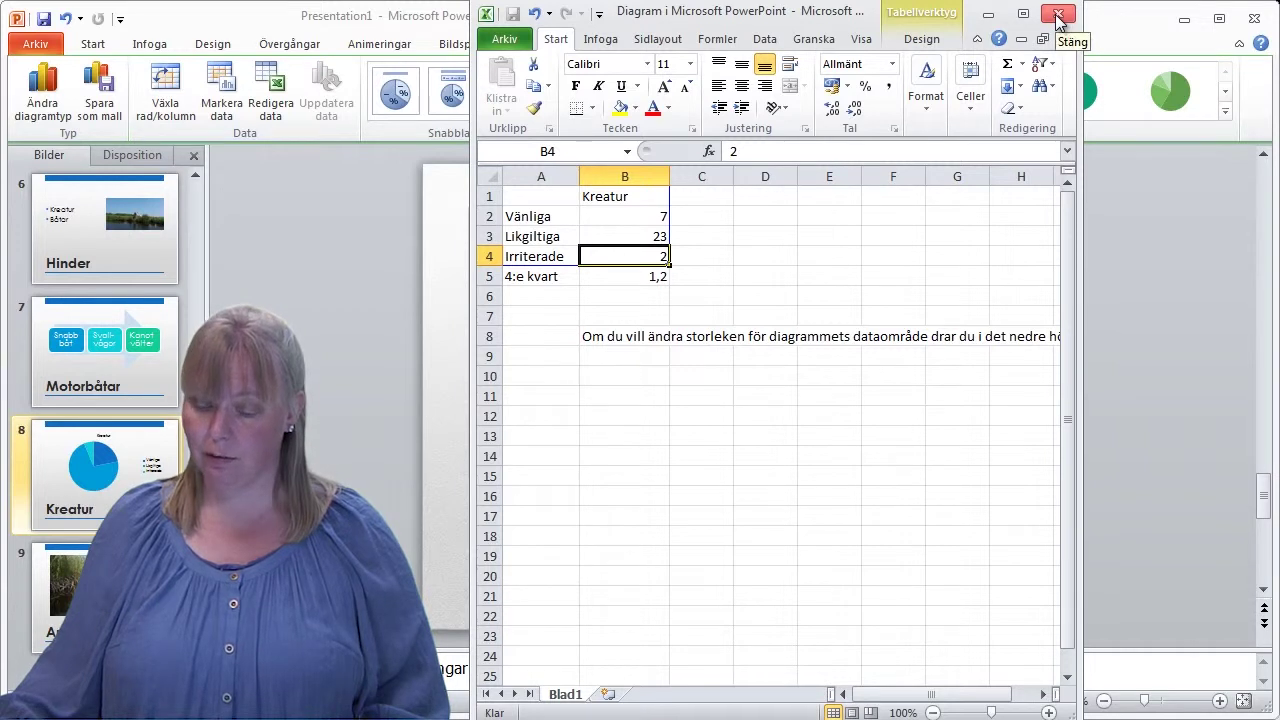
pyautogui.click(1058, 15)
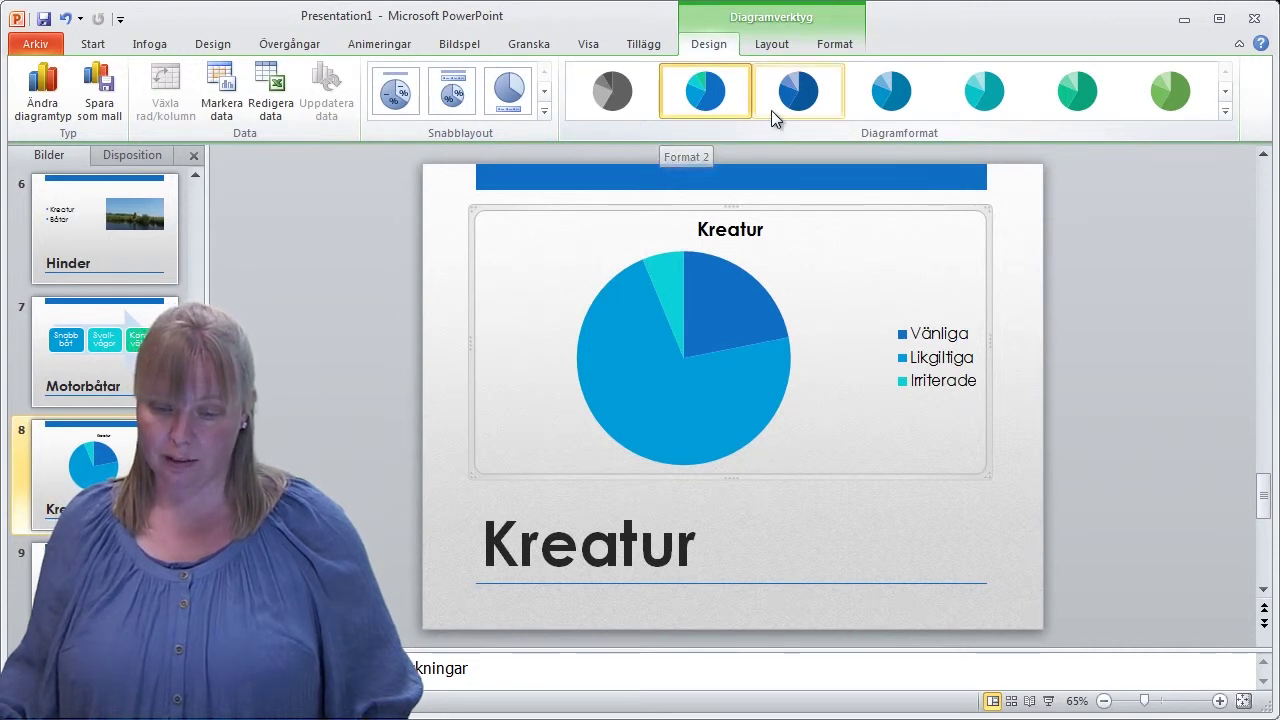
# - Apply Snabblayout Layout 1 so the pie slices show percentage labels instead of a legend
pyautogui.click(1225, 111)
pyautogui.click(705, 92)
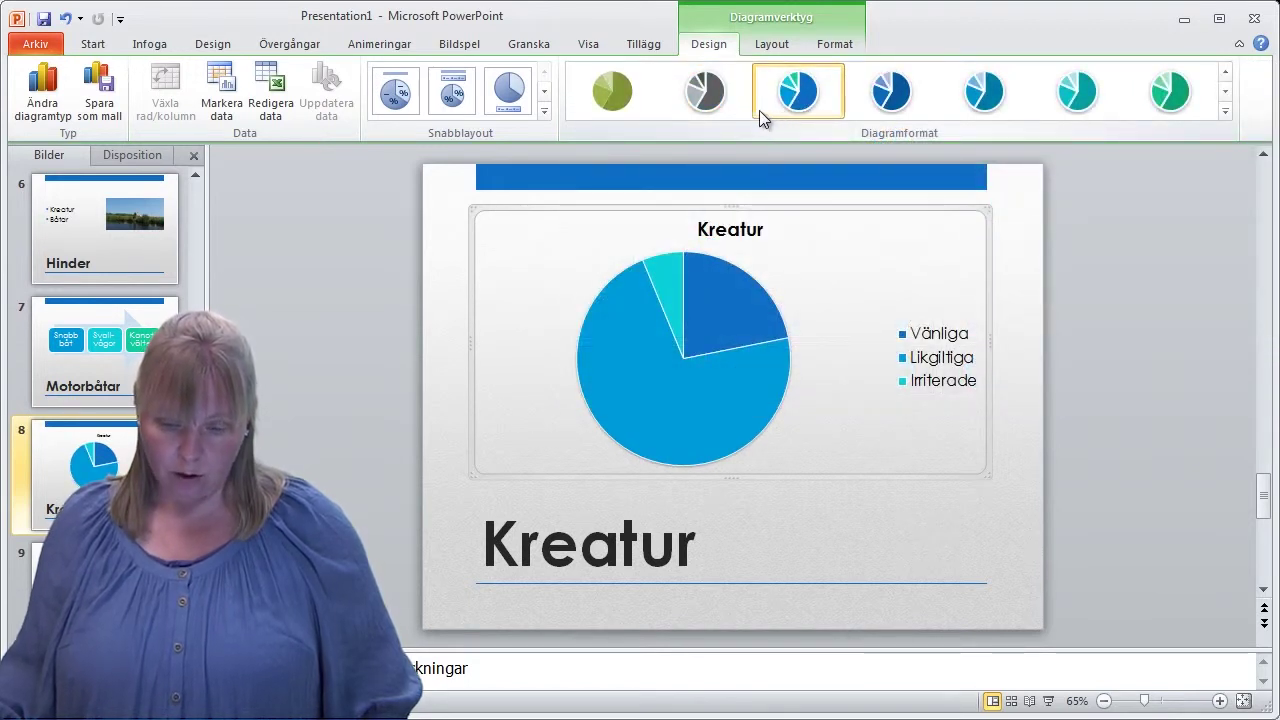
pyautogui.click(403, 100)
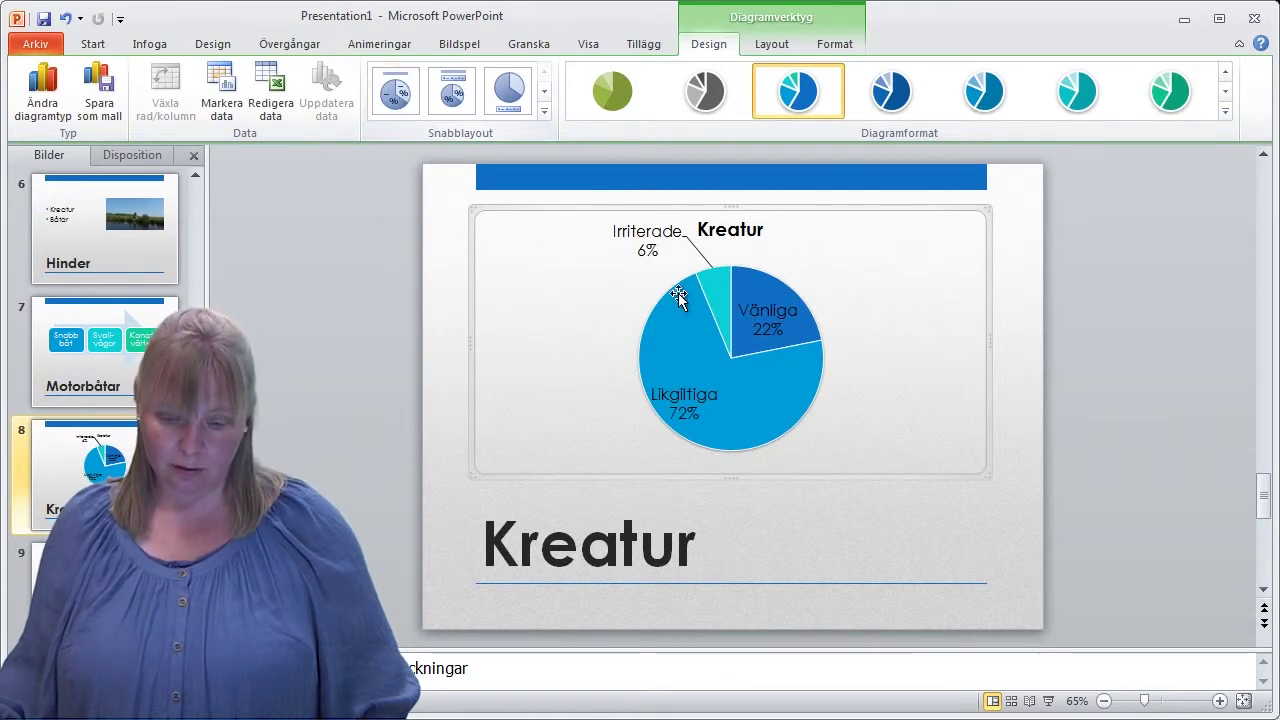
# - Delete the Kreatur title from the pie chart
pyautogui.click(751, 232)
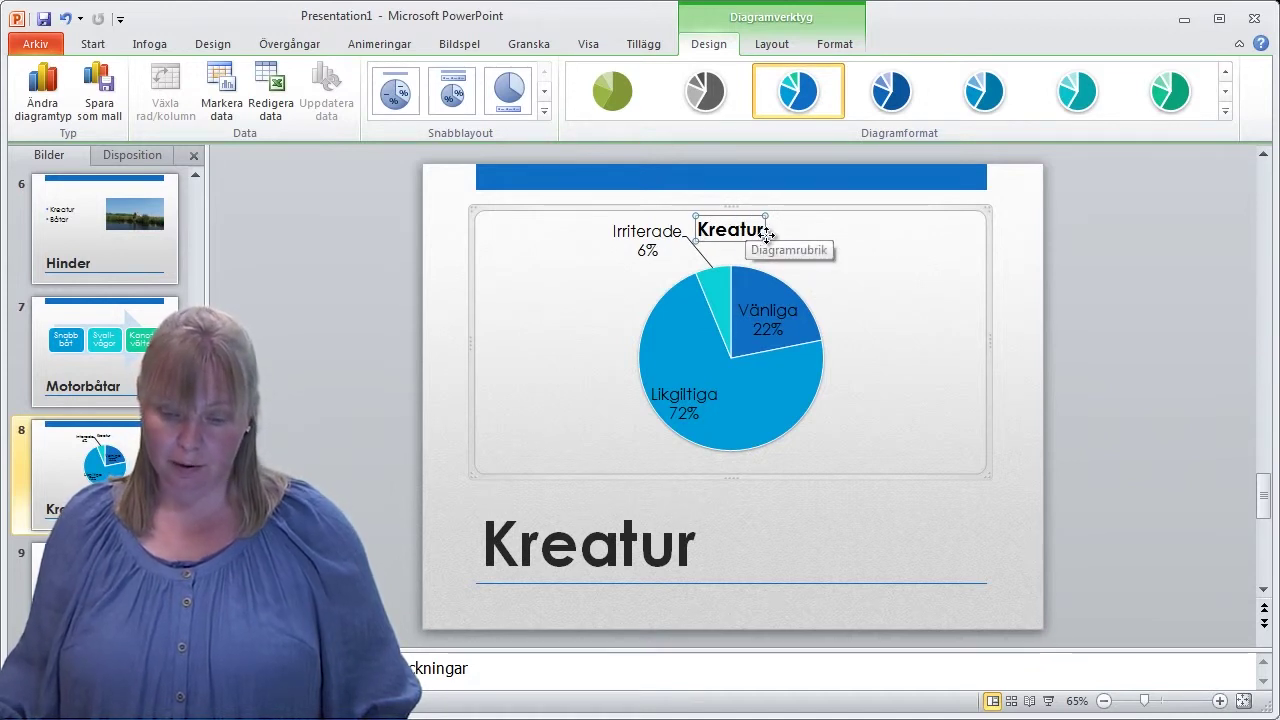
pyautogui.press('Delete')
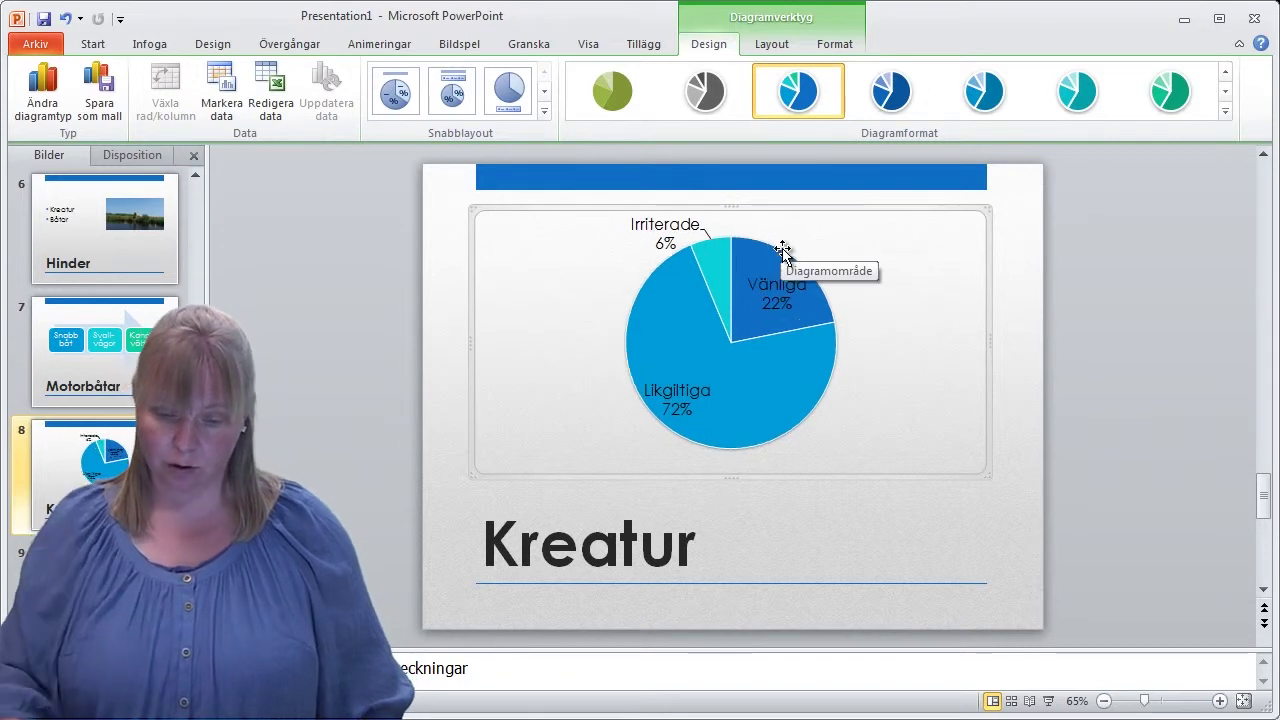
pyautogui.click(998, 503)
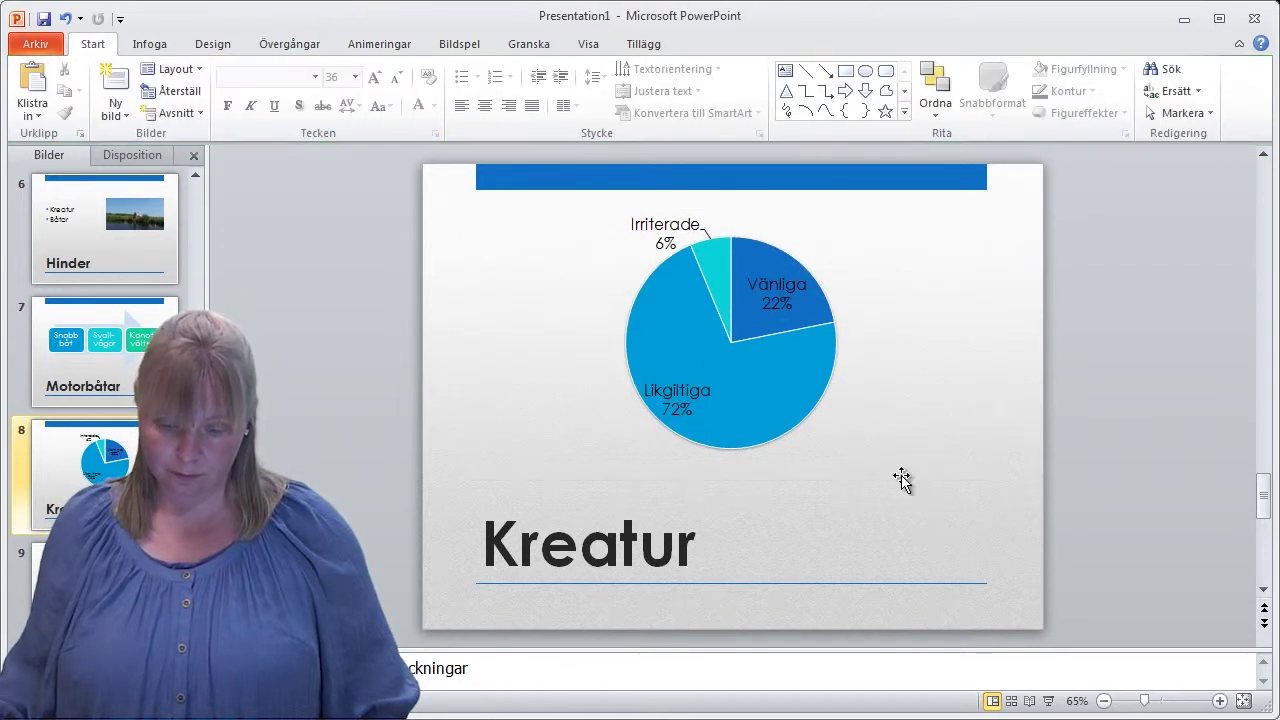
# - Enlarge the pie chart by dragging its bottom corner downward
pyautogui.click(777, 427)
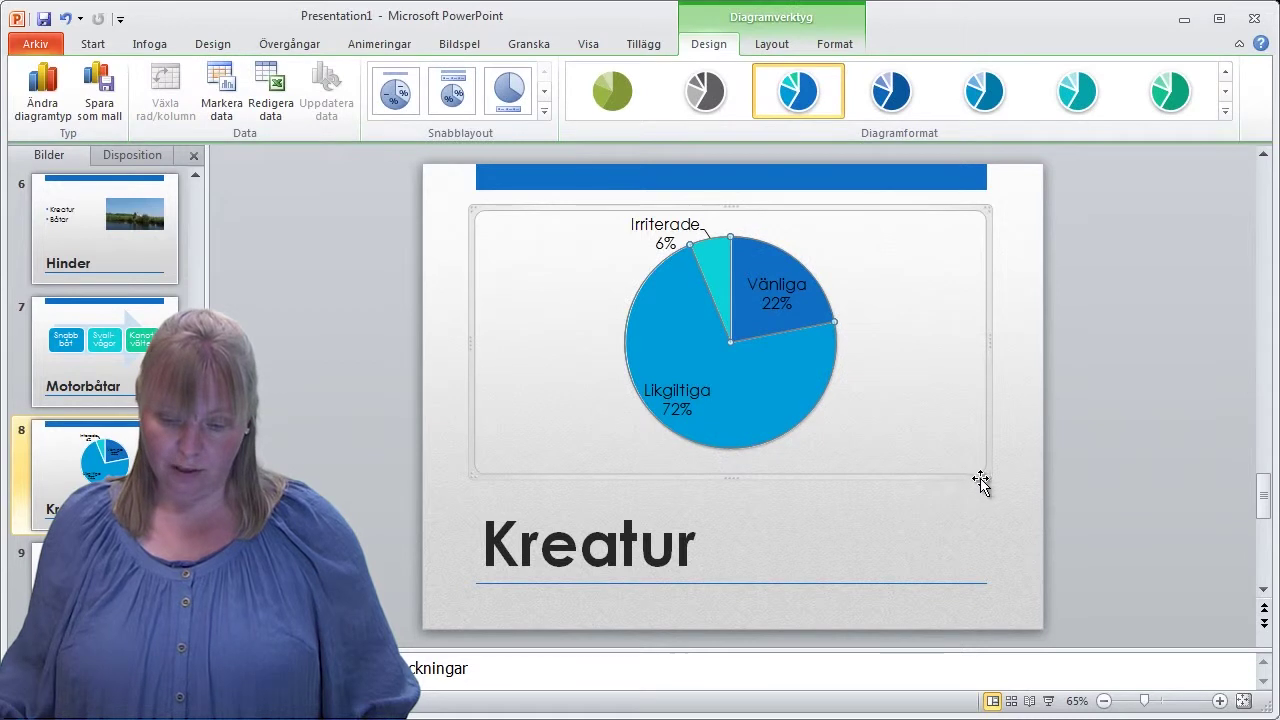
pyautogui.moveTo(988, 476); pyautogui.dragTo(984, 546)
pyautogui.click(1028, 527)
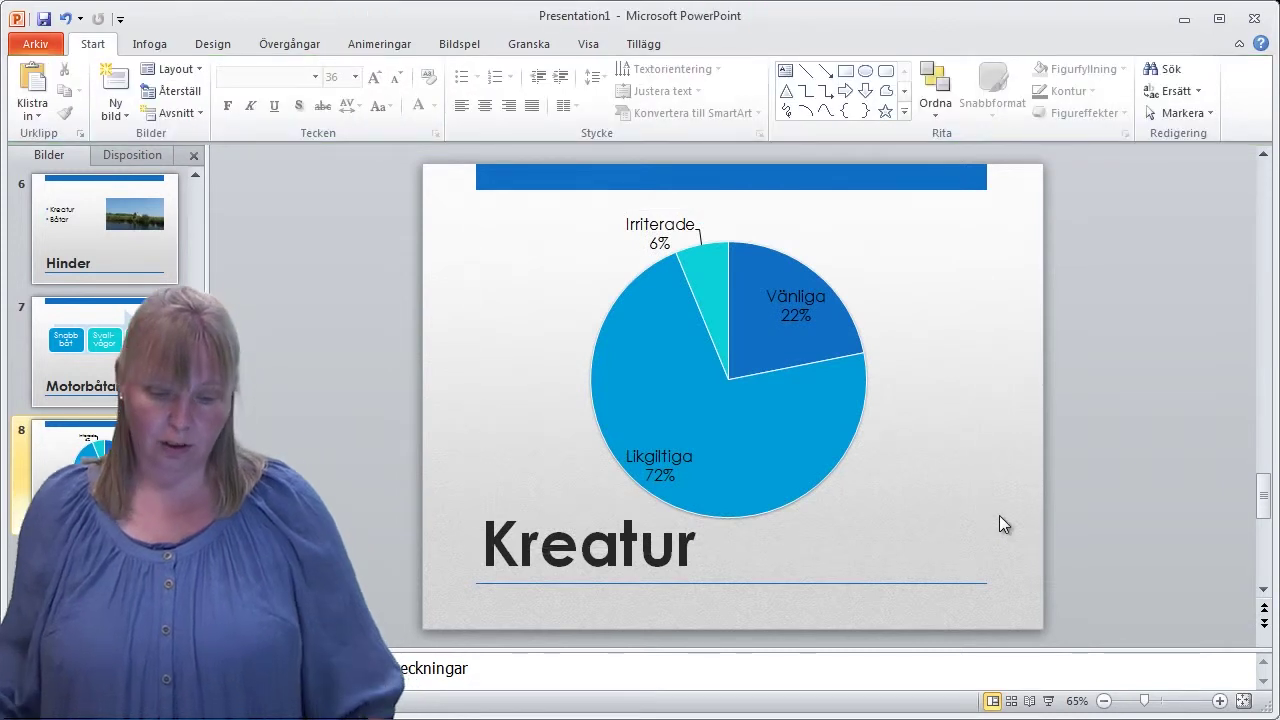